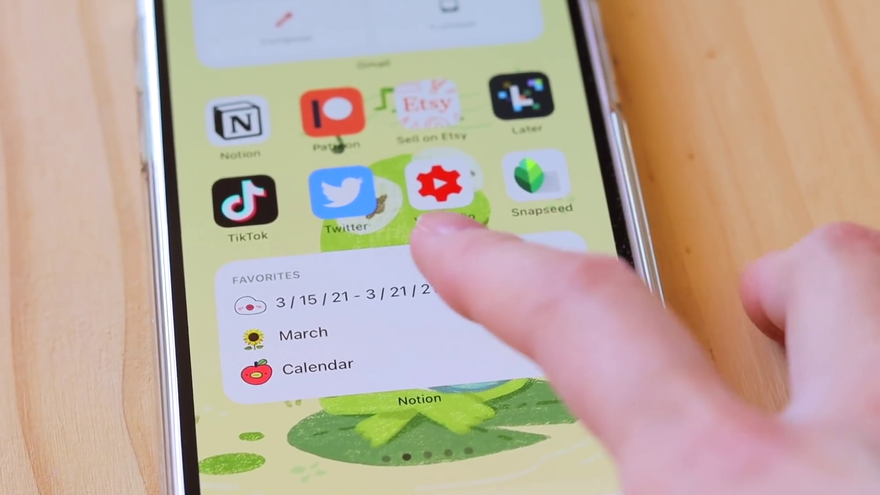
Open the 3/15/21 - 3/21/21 weekly page from the favorites widget and scroll through it
{"action": "left_click", "coordinate": [384, 275]}
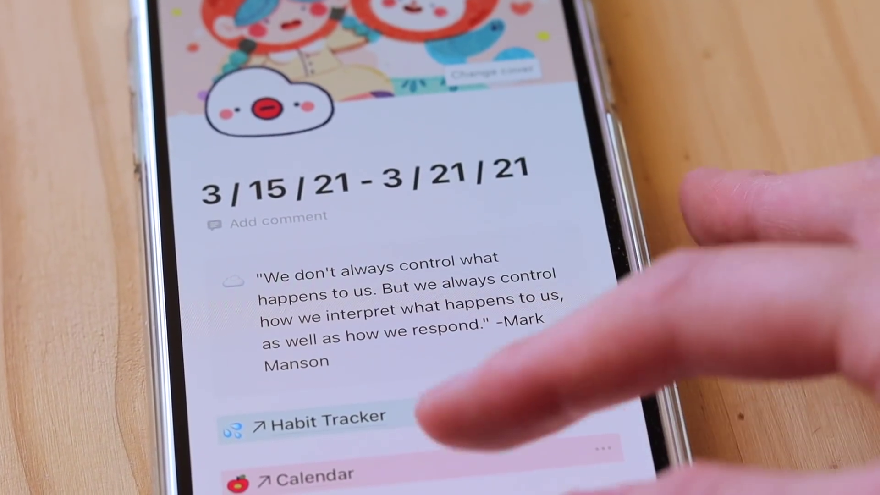
{"action": "scroll", "coordinate": [432, 413], "scroll_direction": "down", "scroll_amount": 10}
{"action": "scroll", "coordinate": [477, 431], "scroll_direction": "down", "scroll_amount": 15}
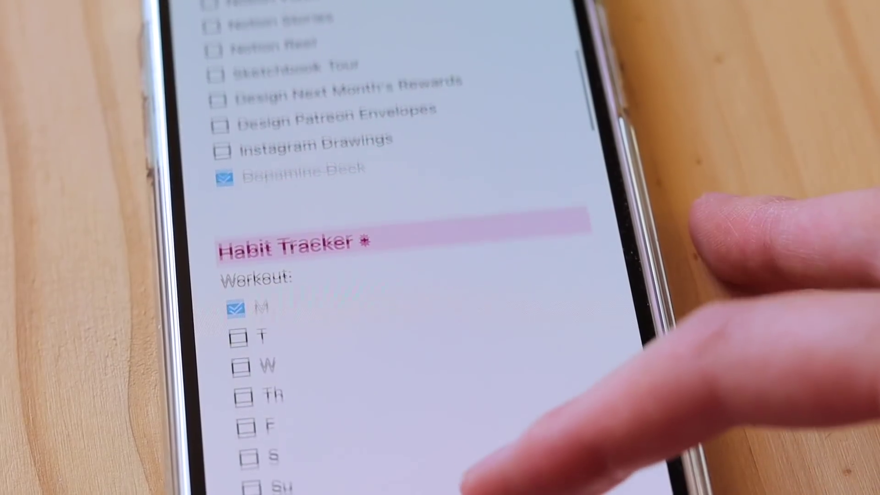
{"action": "scroll", "coordinate": [527, 321], "scroll_direction": "up", "scroll_amount": 20}
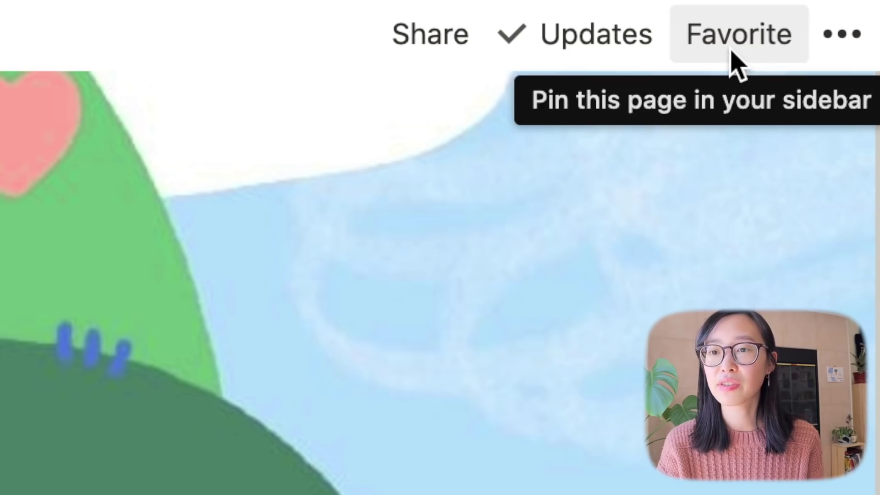
Add the current green-hill cover page to the sidebar Favorites
{"action": "left_click", "coordinate": [730, 46]}
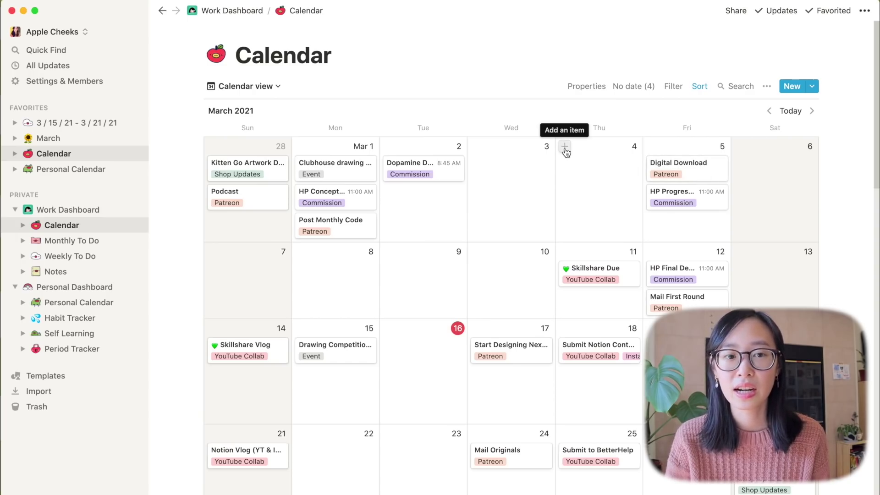
Add an 'EVENT~~' entry on Mar 4 with a time included in its date
{"action": "left_click", "coordinate": [566, 148]}
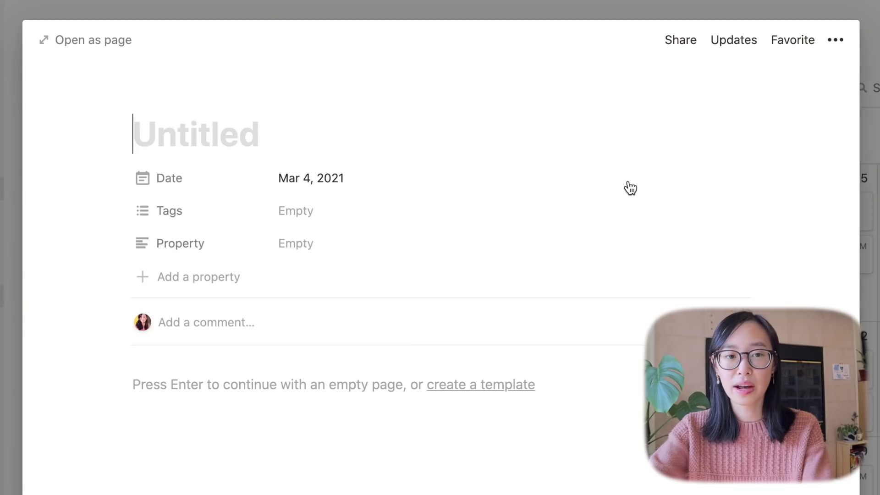
{"action": "type", "text": "EVENT"}
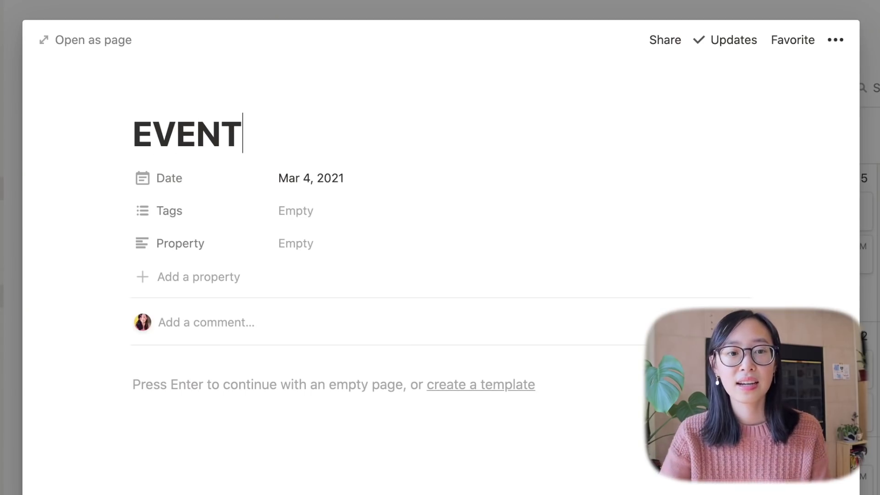
{"action": "type", "text": "~~"}
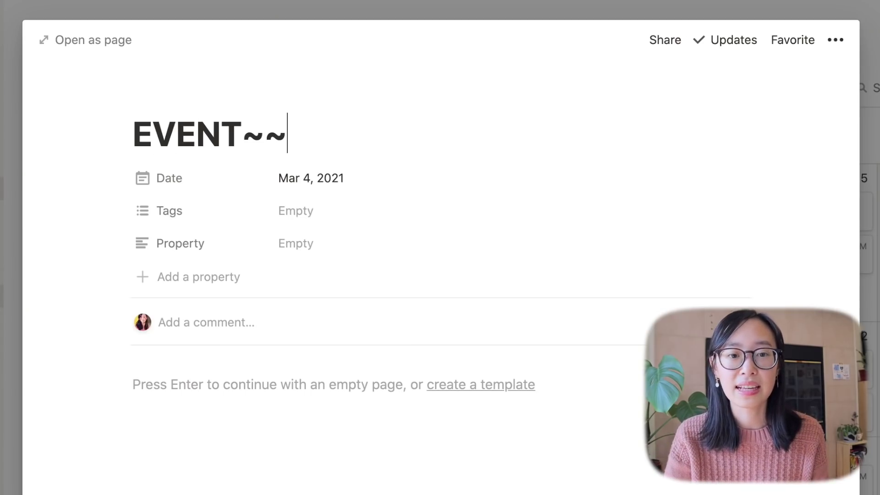
{"action": "left_click", "coordinate": [330, 179]}
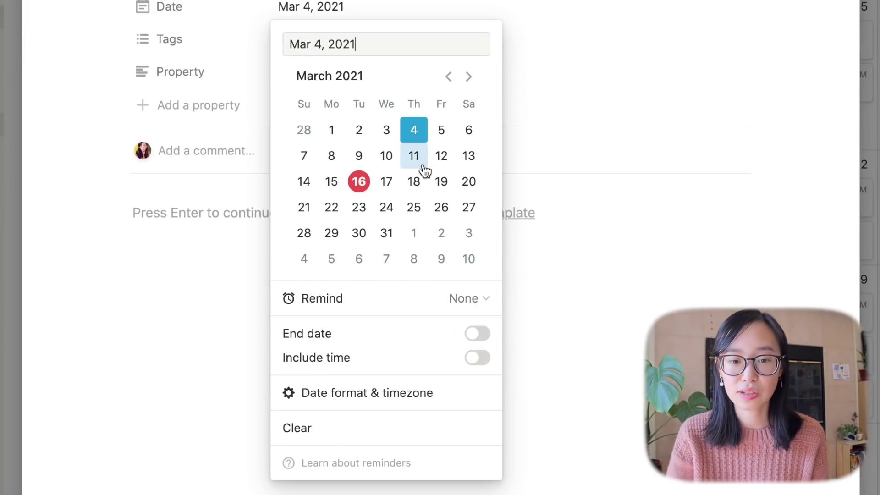
{"action": "left_click", "coordinate": [472, 358]}
{"action": "key", "text": "Escape"}
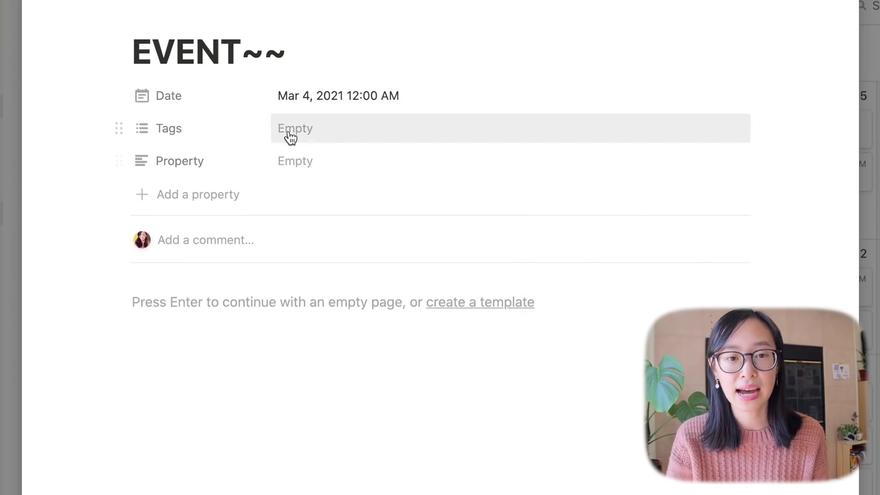
Tag the EVENT~~ entry with a newly created 'new tag' option and close it
{"action": "left_click", "coordinate": [290, 135]}
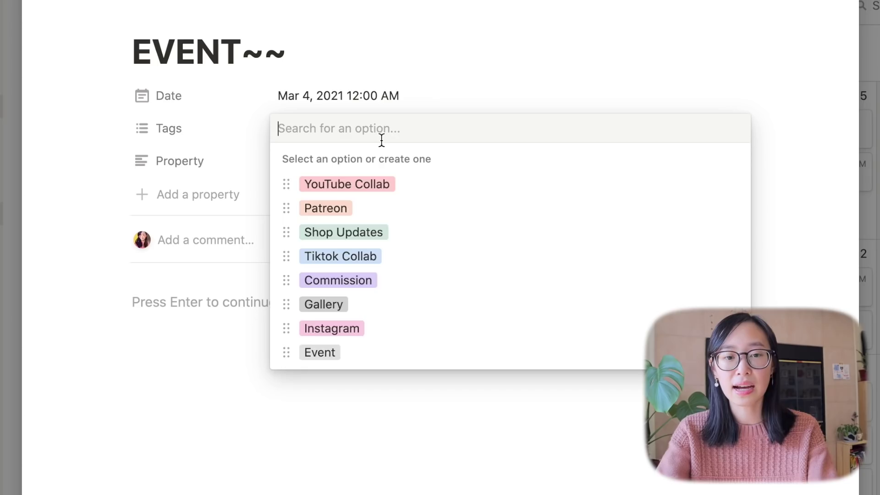
{"action": "type", "text": "new tag"}
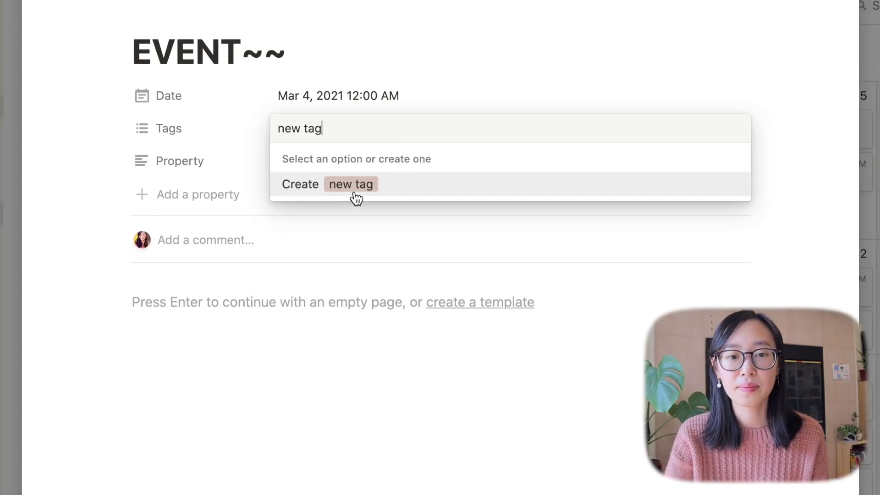
{"action": "left_click", "coordinate": [356, 198]}
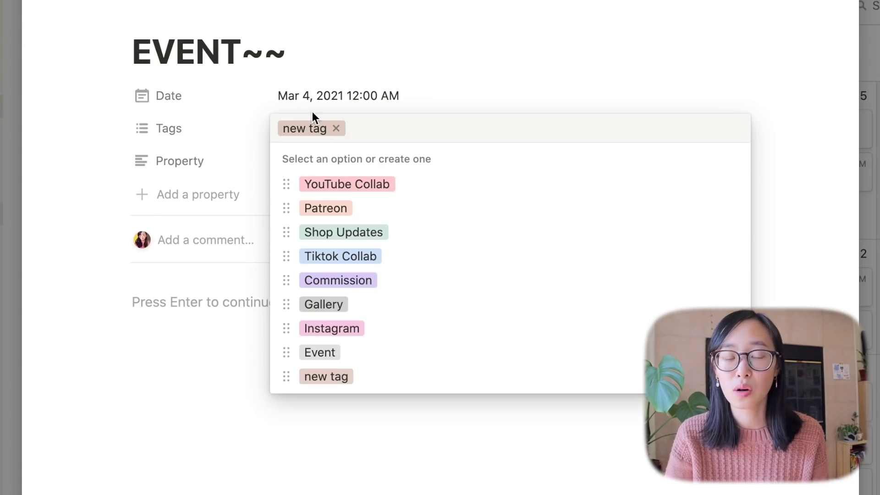
{"action": "left_click", "coordinate": [177, 487]}
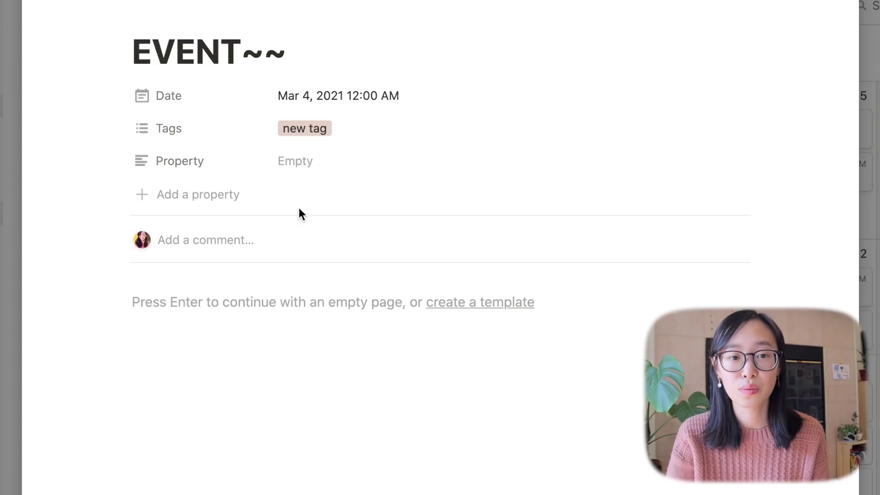
{"action": "key", "text": "Escape"}
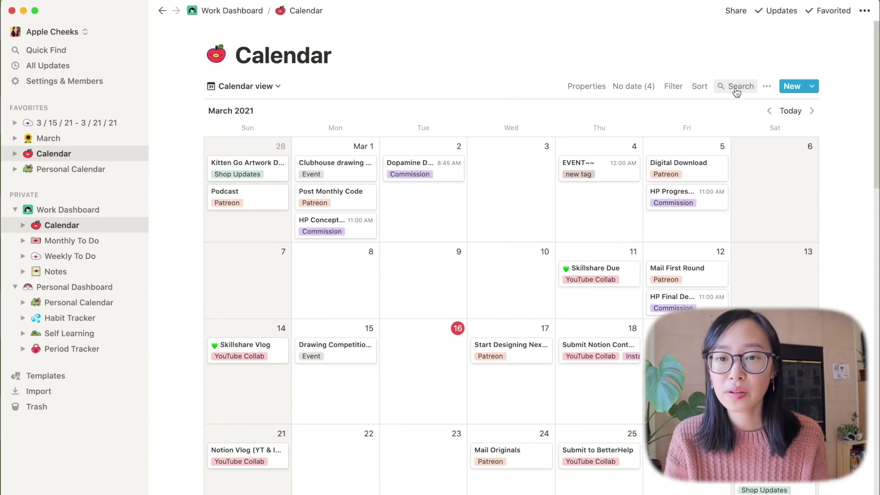
{"action": "left_click", "coordinate": [734, 88]}
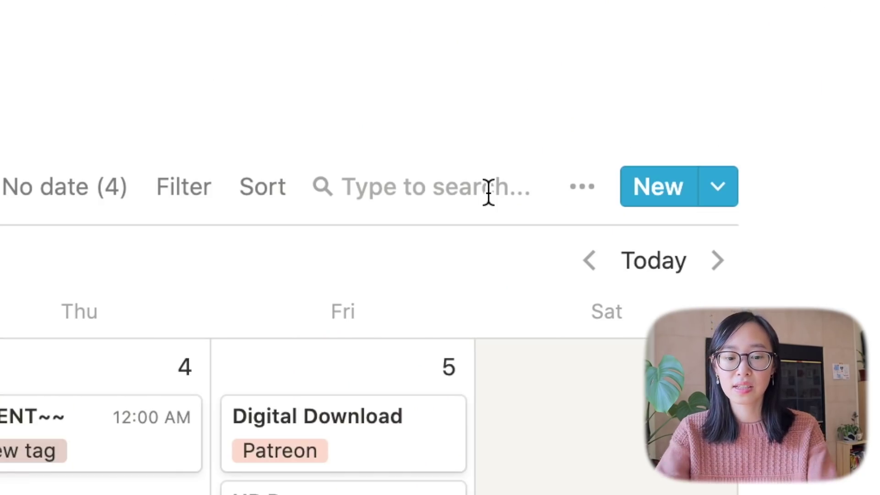
{"action": "type", "text": "patreon"}
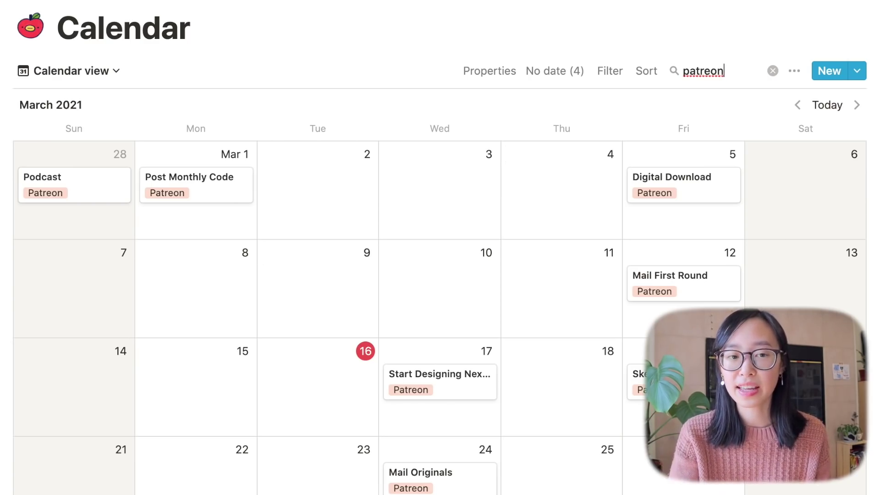
{"action": "key", "text": "super+a"}
{"action": "key", "text": "BackSpace"}
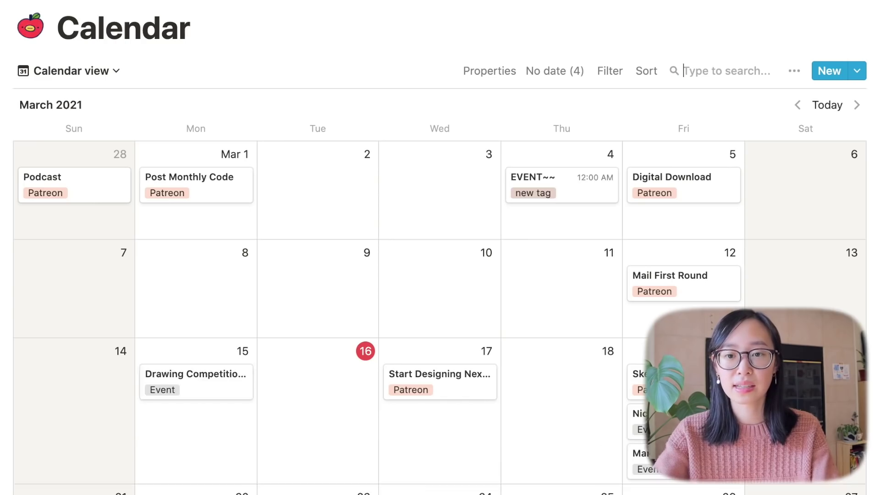
{"action": "type", "text": "youtube"}
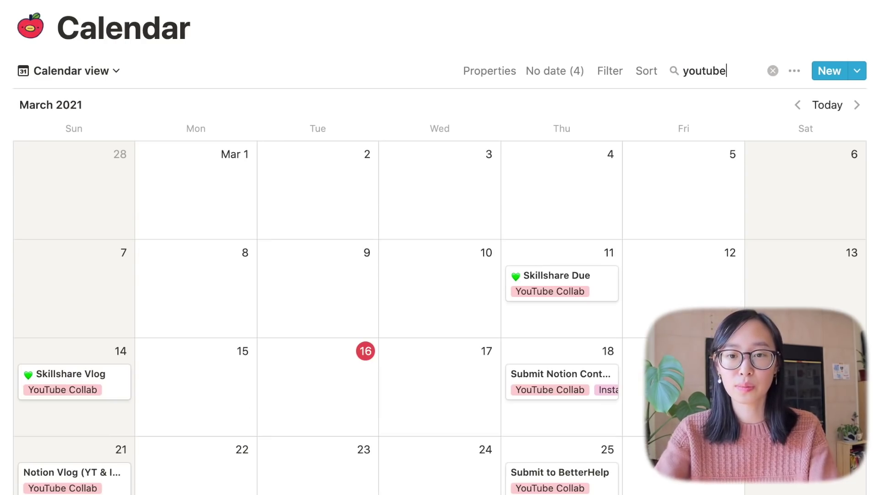
{"action": "key", "text": "super+a"}
{"action": "key", "text": "BackSpace"}
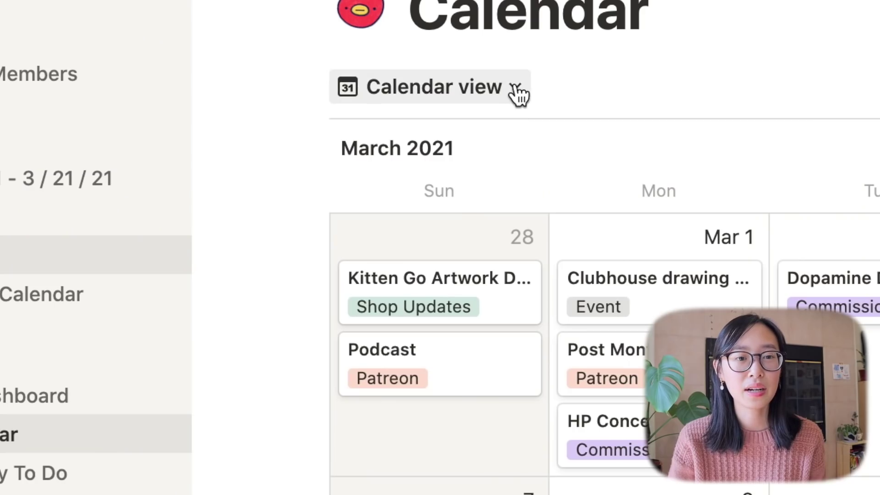
{"action": "left_click", "coordinate": [518, 93]}
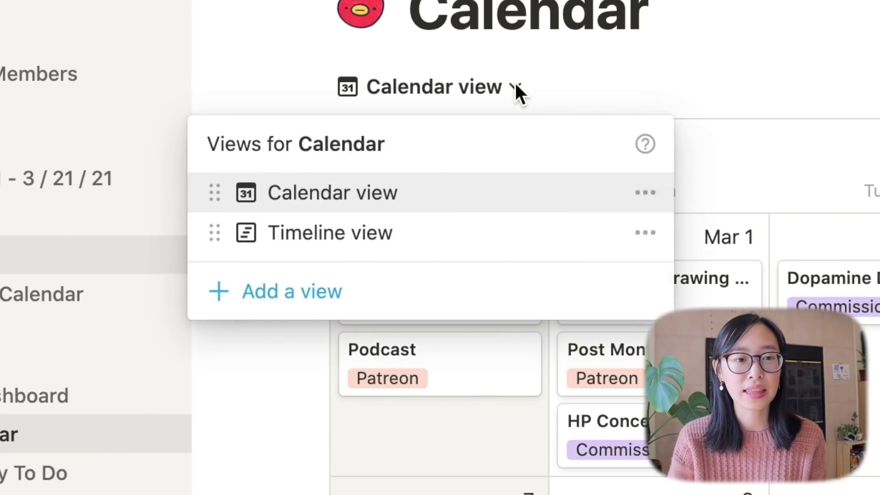
{"action": "left_click", "coordinate": [495, 240]}
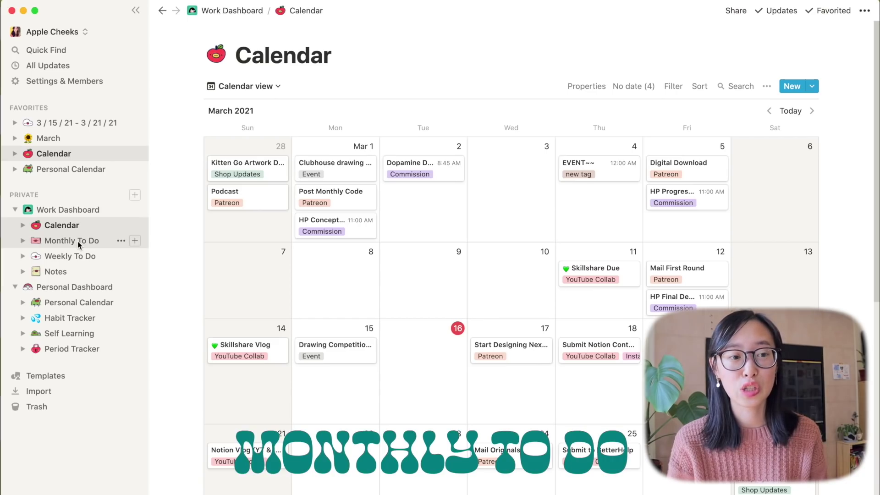
Go to the Monthly To Do page from the sidebar
{"action": "left_click", "coordinate": [78, 242]}
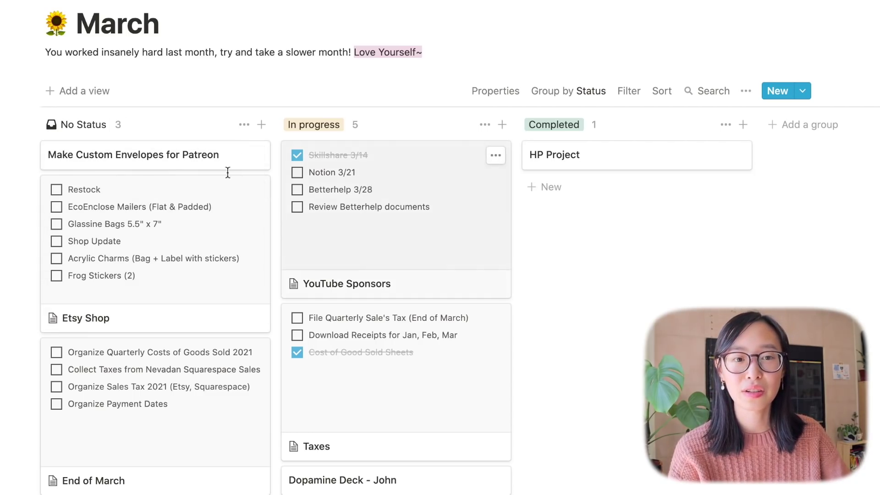
Add a 'New Module' card to the No Status group
{"action": "left_click", "coordinate": [261, 125]}
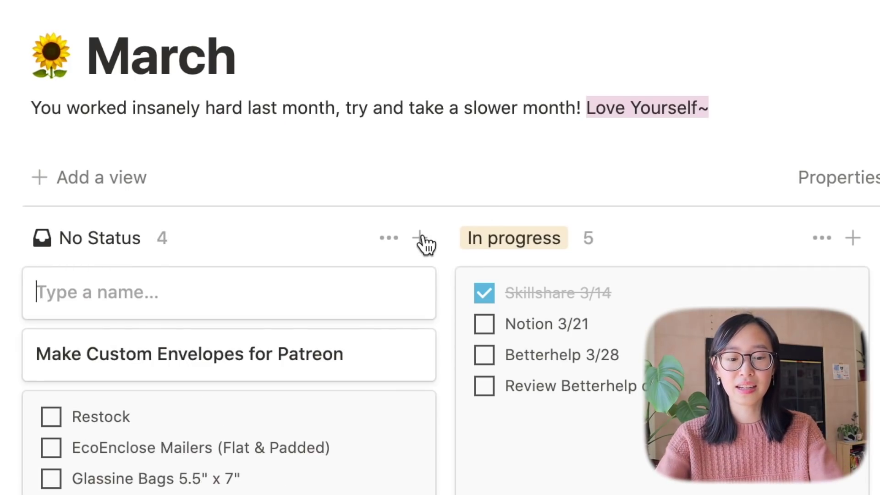
{"action": "type", "text": "New Modil"}
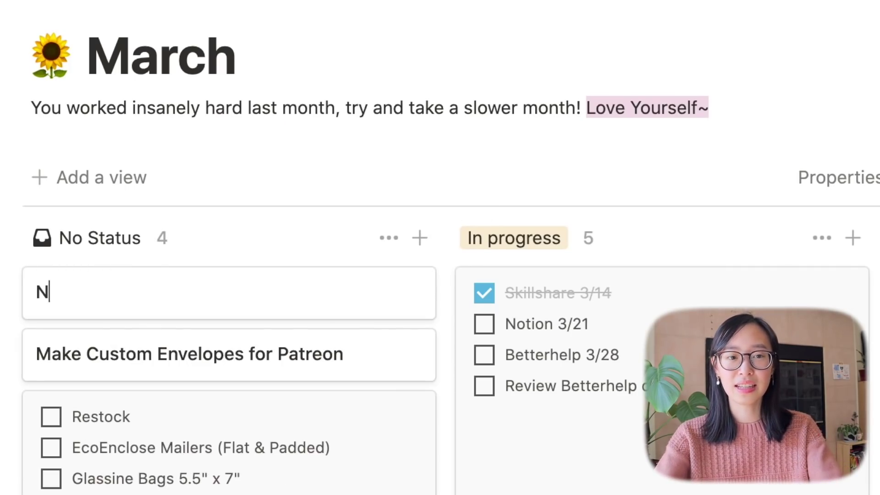
{"action": "key", "text": "BackSpace"}
{"action": "key", "text": "BackSpace"}
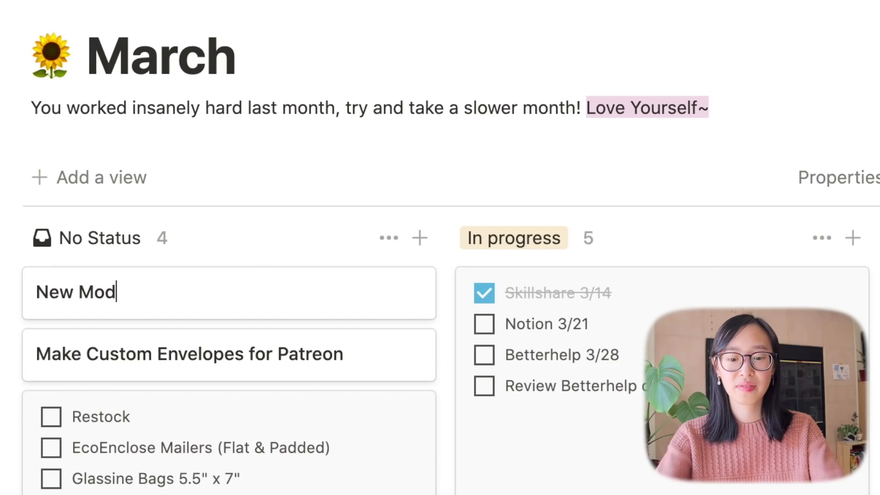
{"action": "type", "text": "ule"}
{"action": "key", "text": "Escape"}
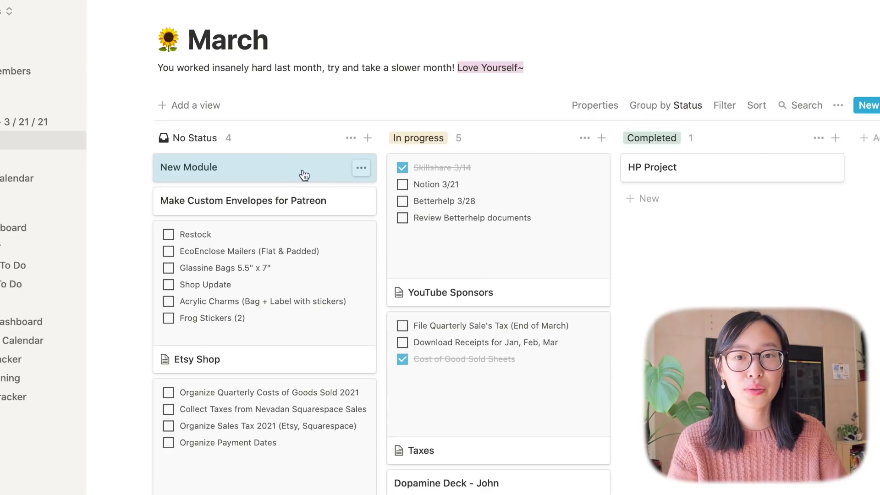
Write the lines todo, hello and hi in the New Module page
{"action": "left_click", "coordinate": [284, 292]}
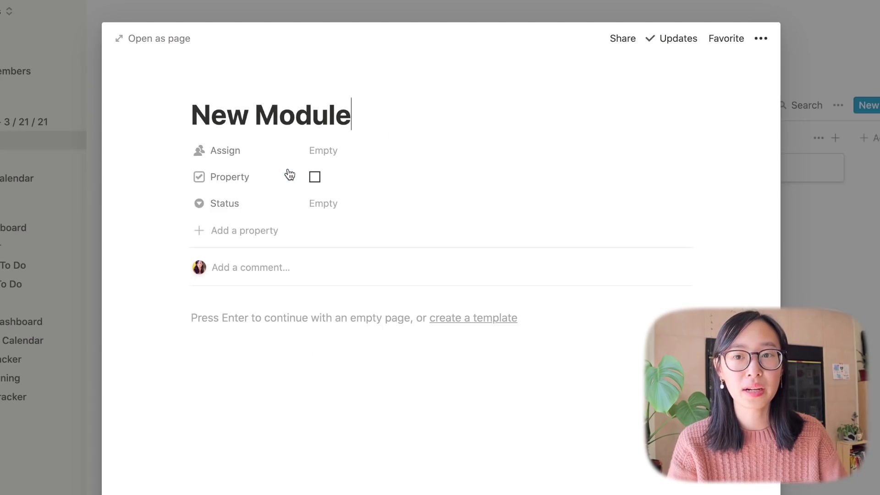
{"action": "left_click", "coordinate": [227, 317]}
{"action": "type", "text": "tofo"}
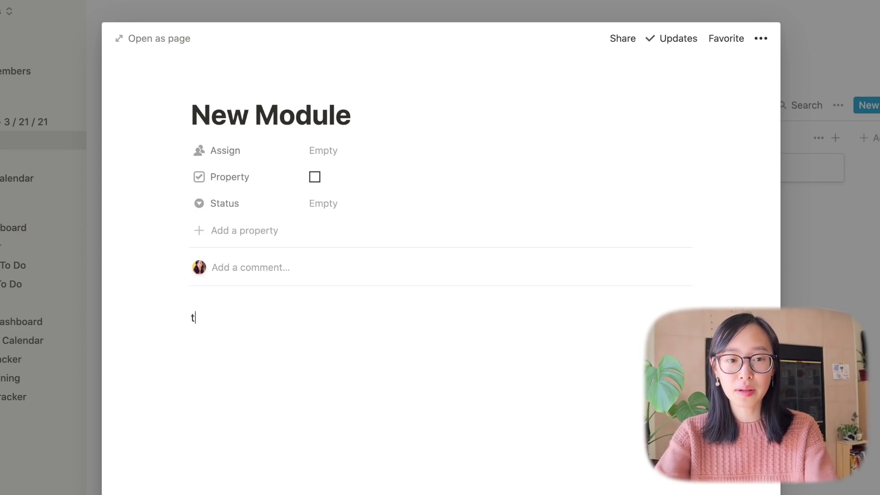
{"action": "key", "text": "Return"}
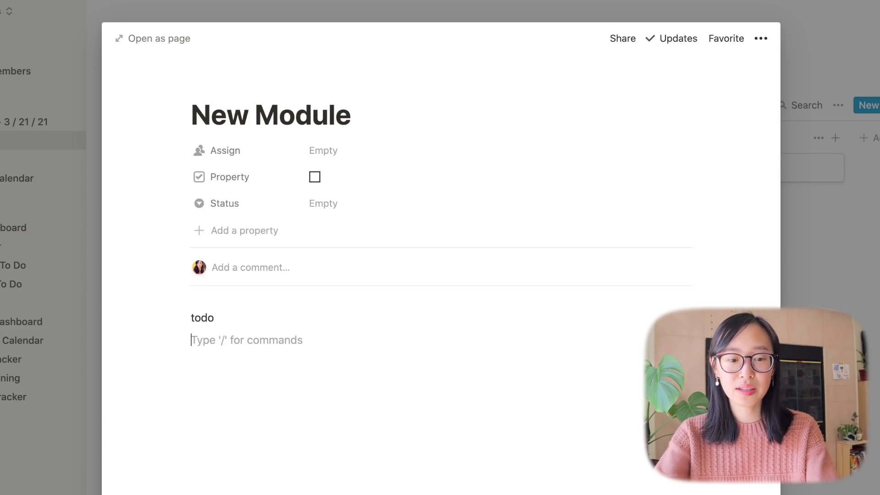
{"action": "type", "text": "hello"}
{"action": "key", "text": "Return"}
{"action": "type", "text": "hi"}
{"action": "key", "text": "Return"}
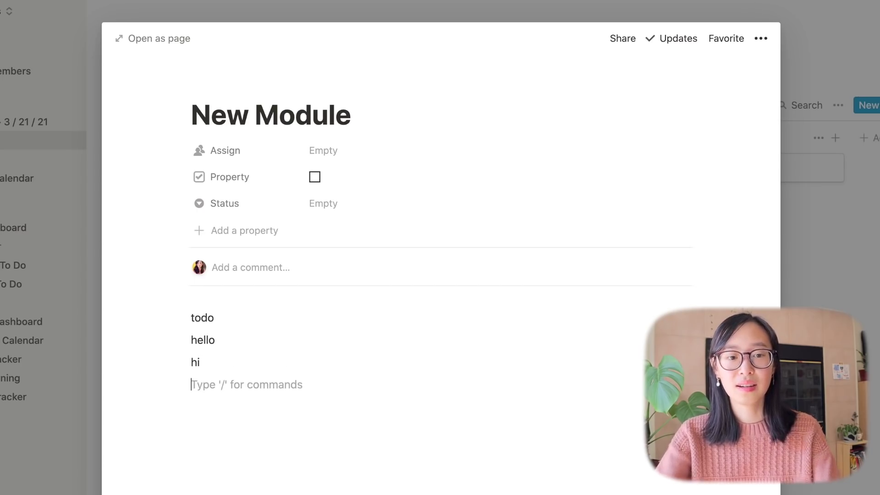
Turn the todo, hello and hi lines into a to-do list
{"action": "left_click_drag", "start_coordinate": [206, 361], "coordinate": [185, 318]}
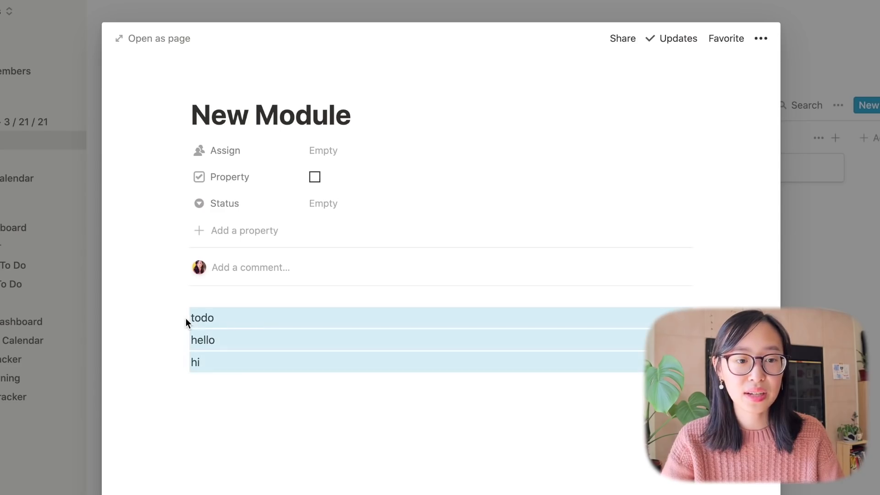
{"action": "left_click", "coordinate": [179, 318]}
{"action": "mouse_move", "coordinate": [138, 304]}
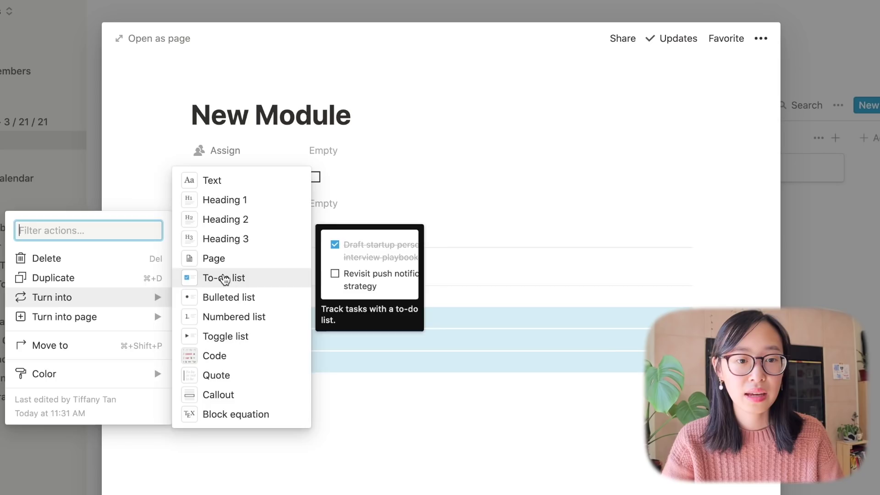
{"action": "left_click", "coordinate": [224, 275]}
{"action": "left_click", "coordinate": [276, 427]}
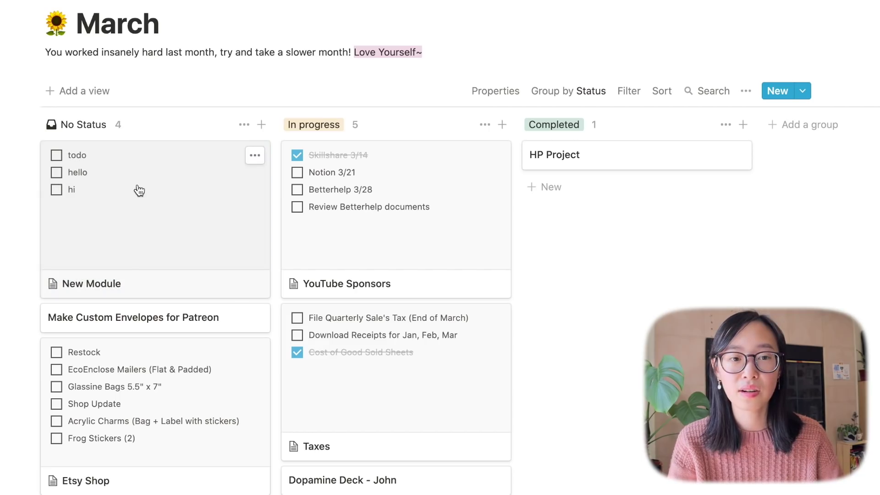
Check off todo and hello, then move New Module to In progress
{"action": "left_click", "coordinate": [138, 191]}
{"action": "left_click", "coordinate": [88, 310]}
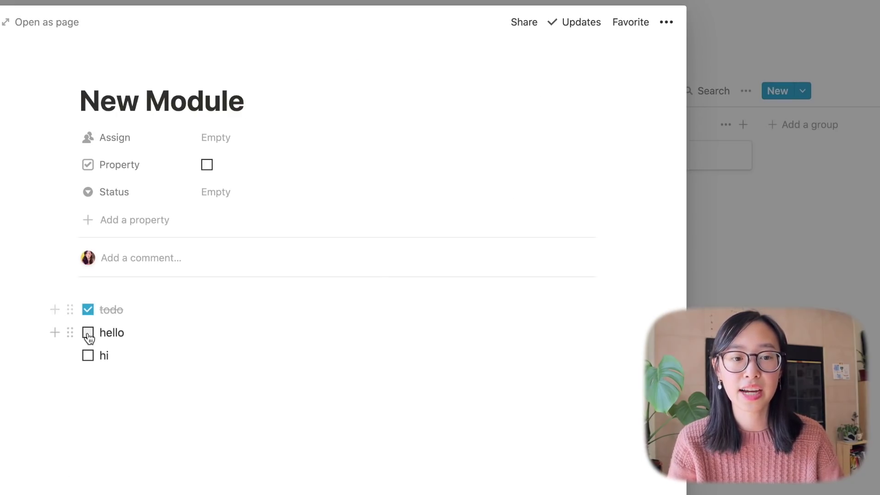
{"action": "left_click", "coordinate": [87, 333]}
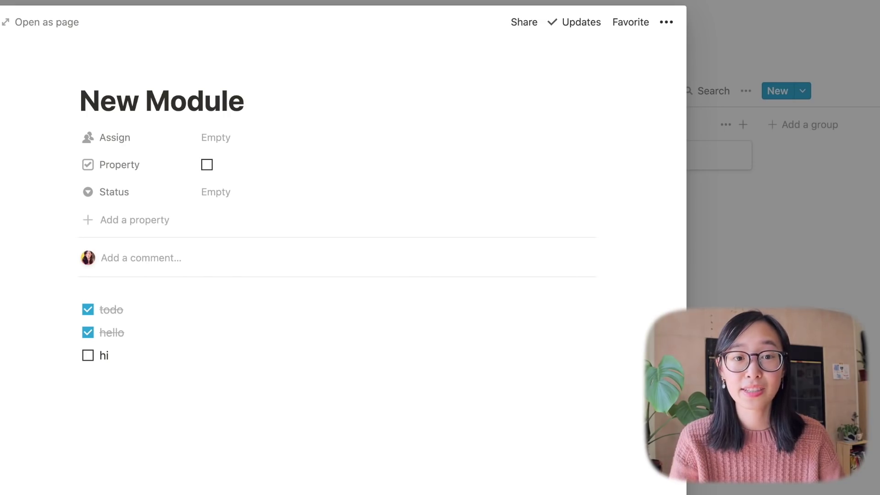
{"action": "key", "text": "Escape"}
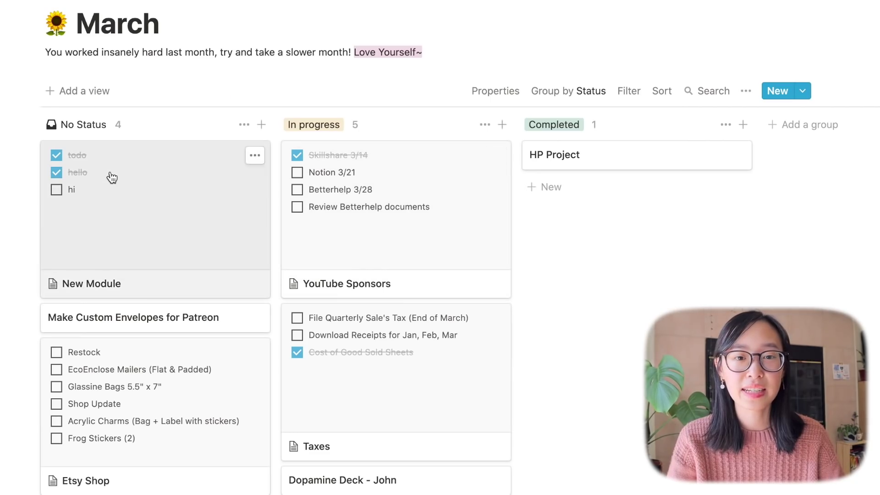
{"action": "left_click_drag", "start_coordinate": [110, 173], "coordinate": [326, 138]}
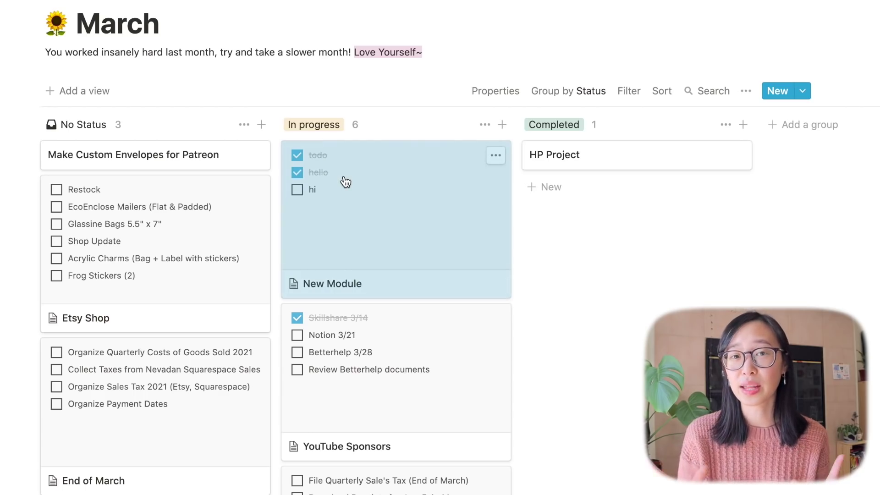
Check off hi and move the New Module card to Completed
{"action": "left_click", "coordinate": [348, 199]}
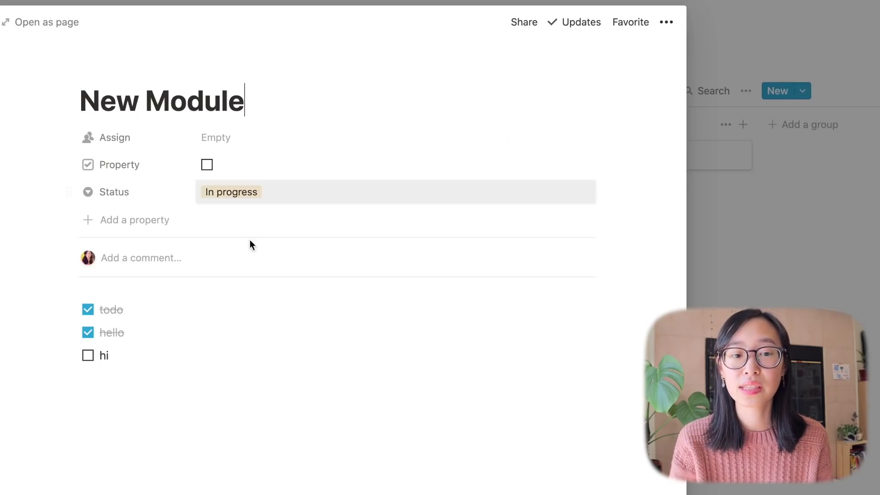
{"action": "left_click", "coordinate": [89, 350]}
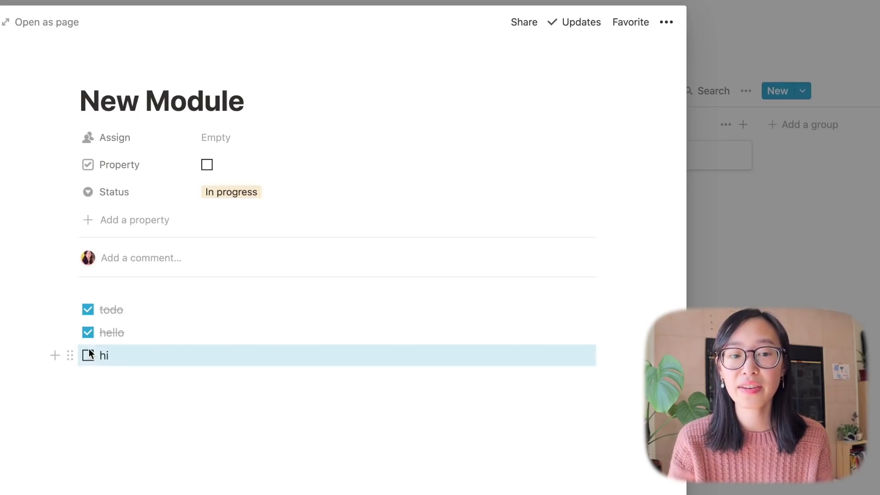
{"action": "left_click", "coordinate": [835, 284]}
{"action": "left_click_drag", "start_coordinate": [338, 222], "coordinate": [556, 153]}
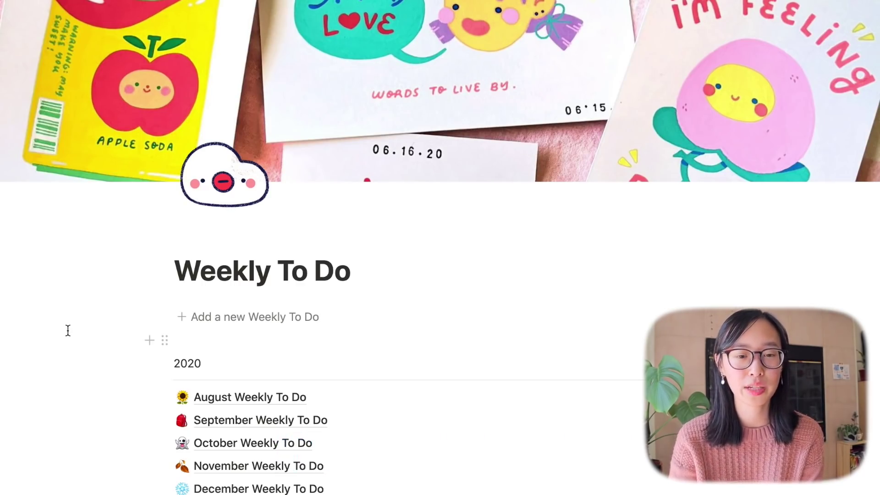
Scroll to the 2021 section and open March Weekly To Do
{"action": "scroll", "coordinate": [99, 384], "scroll_direction": "down", "scroll_amount": 3}
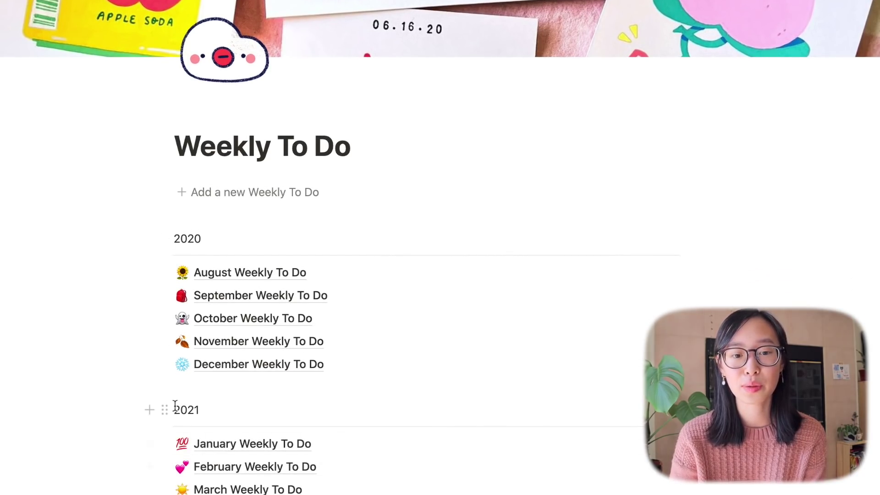
{"action": "scroll", "coordinate": [84, 435], "scroll_direction": "down", "scroll_amount": 2}
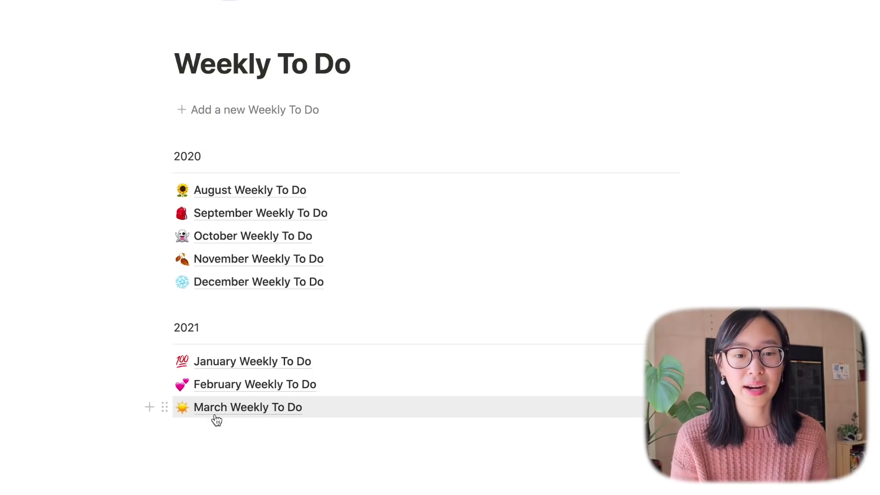
{"action": "left_click", "coordinate": [223, 416]}
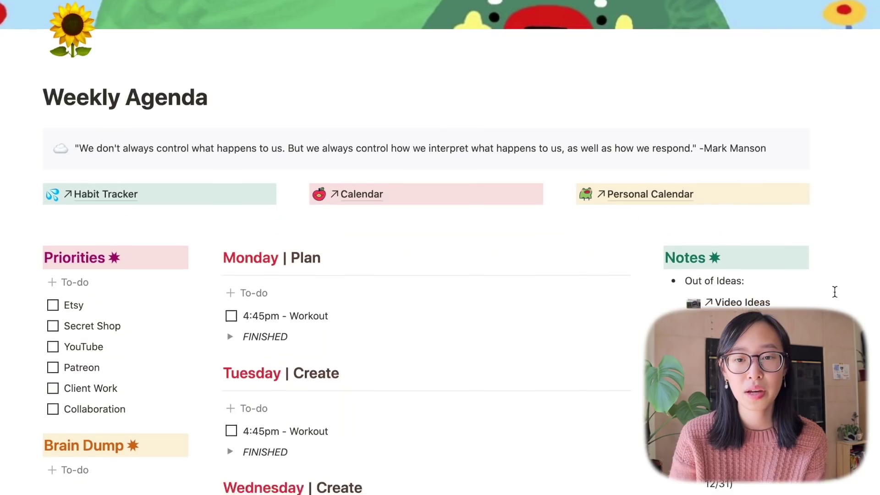
Scroll down the Weekly Agenda toward its Priorities, Notes and daily plans
{"action": "scroll", "coordinate": [835, 292], "scroll_direction": "down", "scroll_amount": 2}
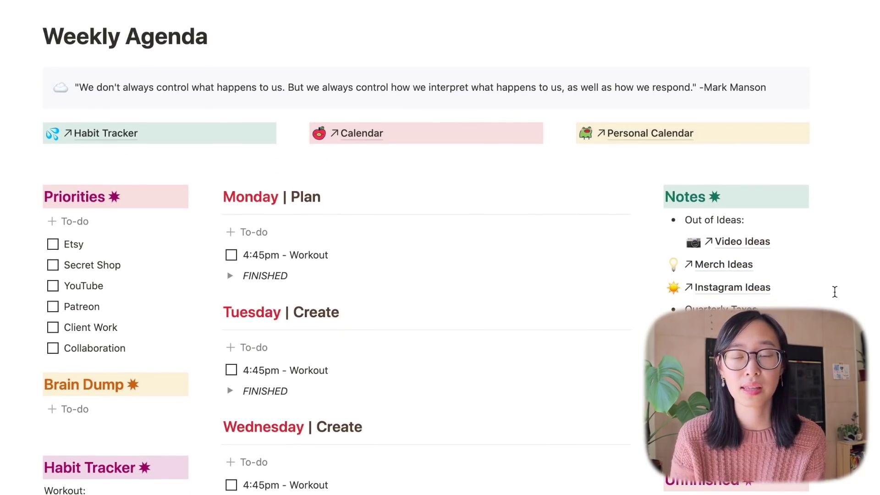
Select the six Priorities to-dos, then add an empty block under Brain Dump
{"action": "scroll", "coordinate": [835, 292], "scroll_direction": "down", "scroll_amount": 3}
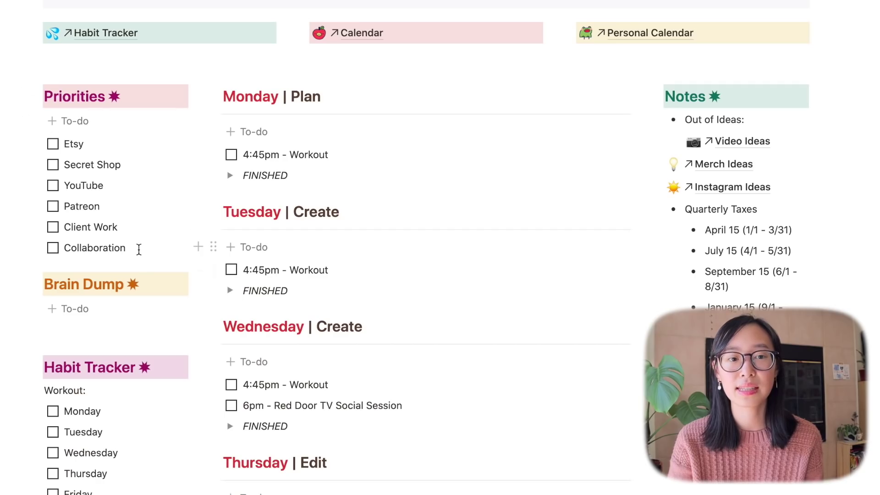
{"action": "left_click_drag", "start_coordinate": [138, 249], "coordinate": [56, 149]}
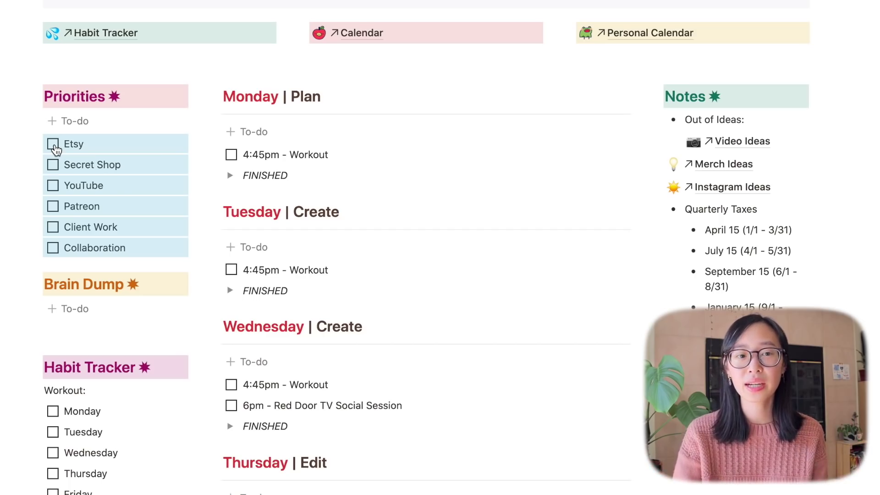
{"action": "scroll", "coordinate": [128, 252], "scroll_direction": "down", "scroll_amount": 2}
{"action": "left_click", "coordinate": [122, 269]}
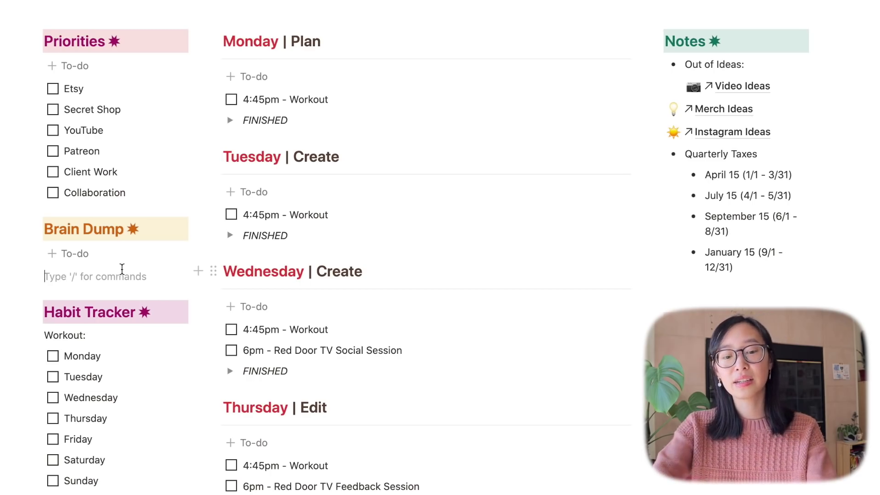
{"action": "type", "text": "D"}
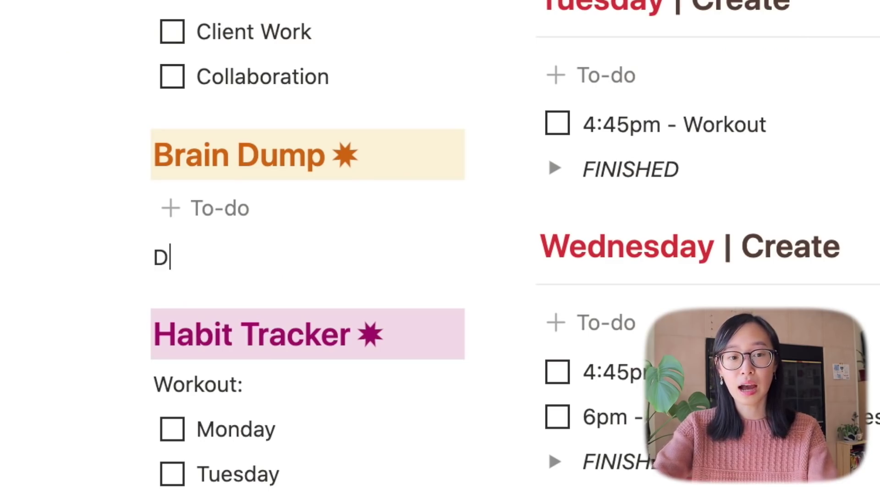
{"action": "key", "text": "BackSpace"}
{"action": "left_click", "coordinate": [289, 227]}
{"action": "type", "text": "D"}
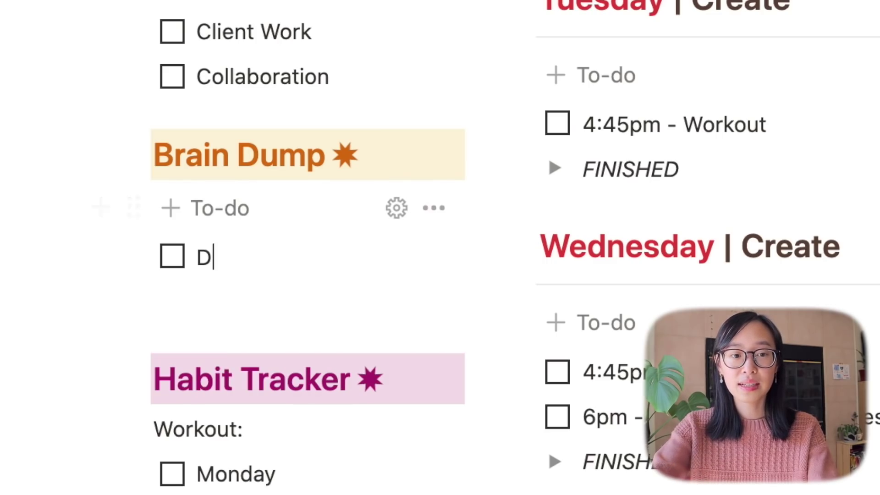
{"action": "type", "text": "esign New M"}
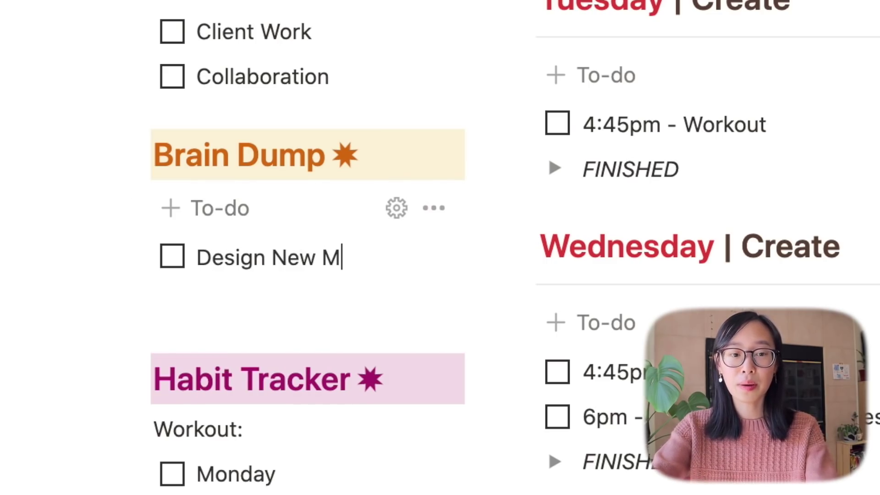
{"action": "type", "text": "erch"}
{"action": "key", "text": "Return"}
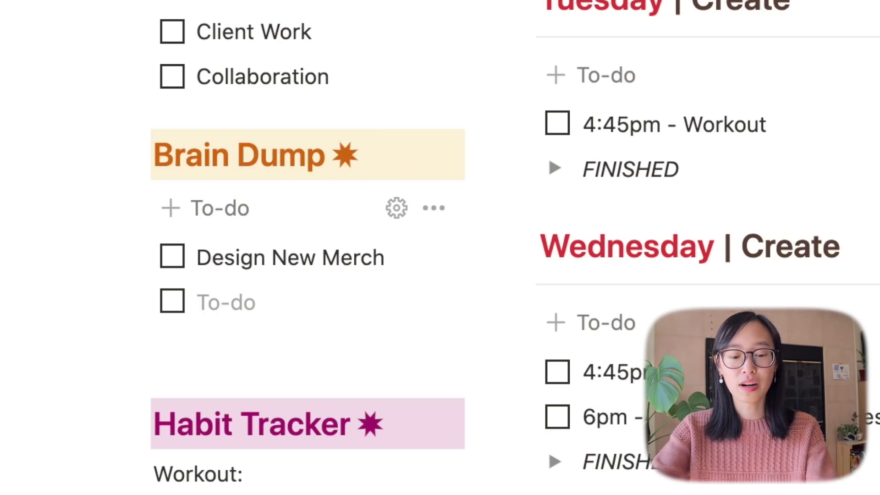
{"action": "type", "text": "Pack Ord"}
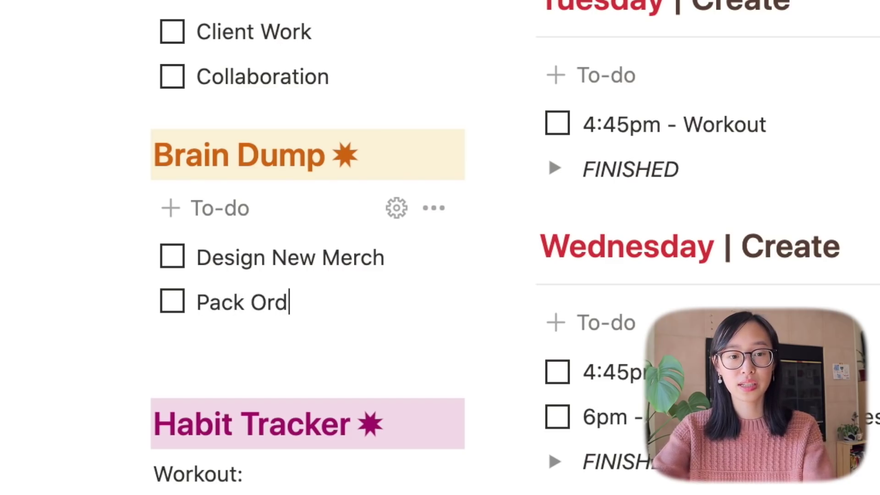
{"action": "type", "text": "ers"}
{"action": "key", "text": "Return"}
{"action": "type", "text": "Restoc"}
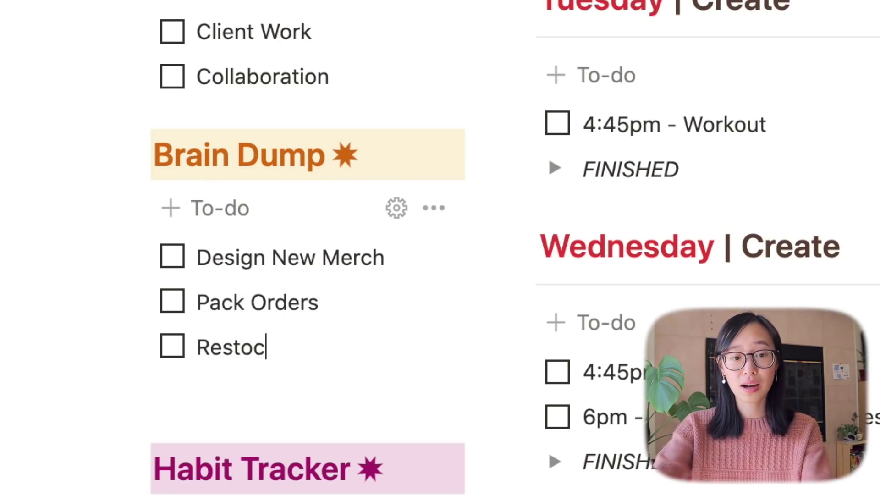
{"action": "type", "text": "k Packaging "}
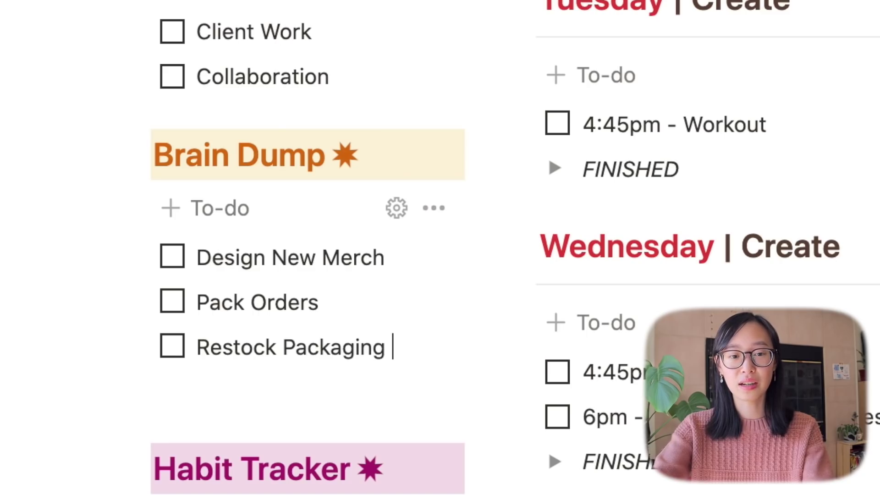
{"action": "type", "text": "Materials"}
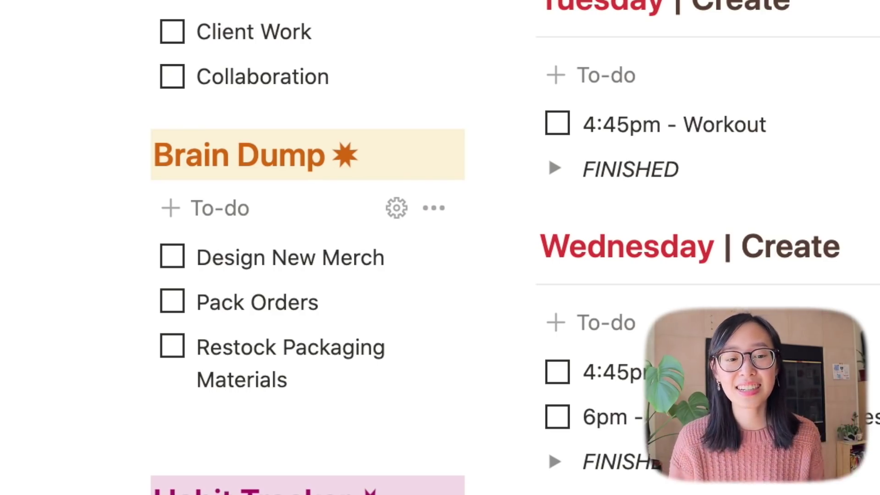
Duplicate Design New Merch and move the copy under Monday's Workout
{"action": "left_click", "coordinate": [69, 279]}
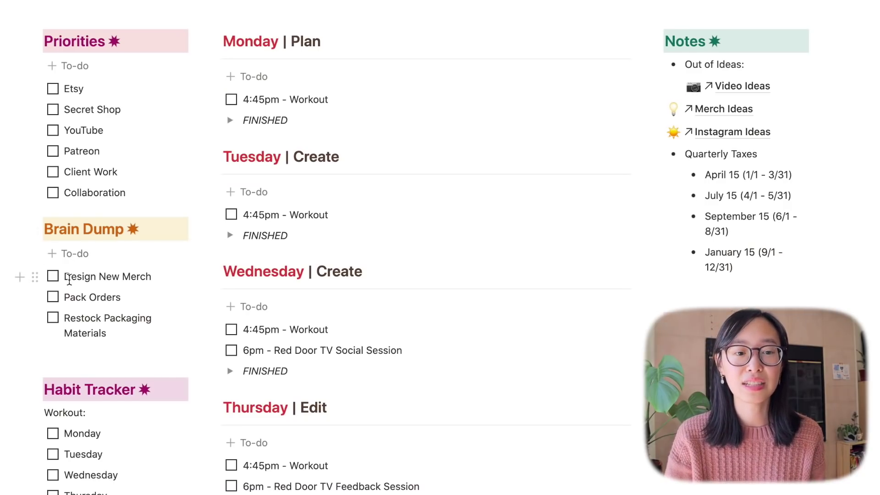
{"action": "right_click", "coordinate": [68, 279]}
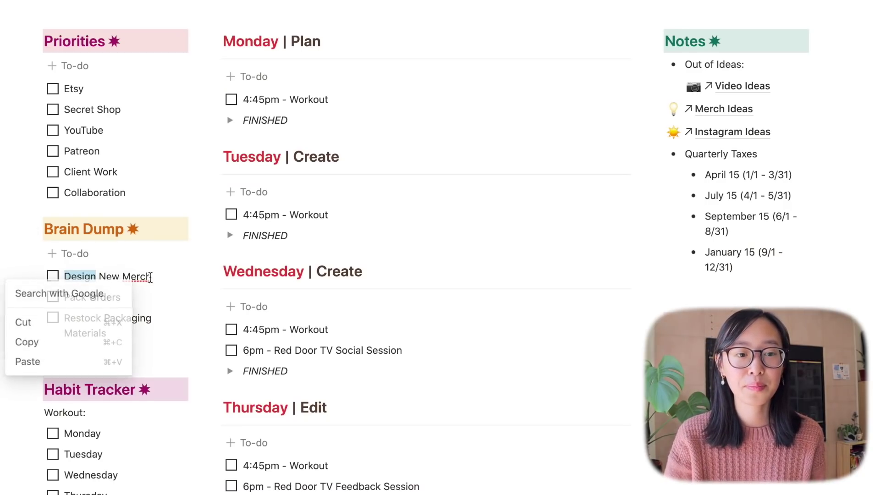
{"action": "key", "text": "Escape"}
{"action": "left_click", "coordinate": [41, 278]}
{"action": "left_click", "coordinate": [40, 279]}
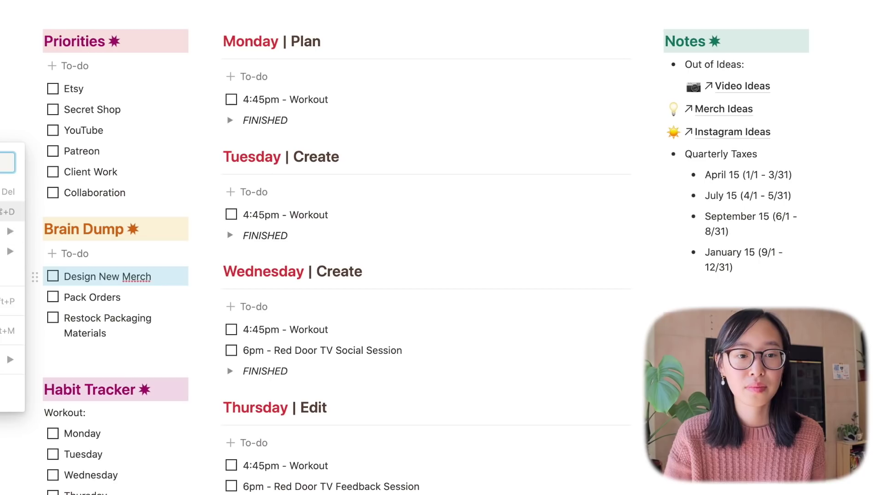
{"action": "left_click", "coordinate": [12, 211]}
{"action": "left_click_drag", "start_coordinate": [35, 298], "coordinate": [227, 110]}
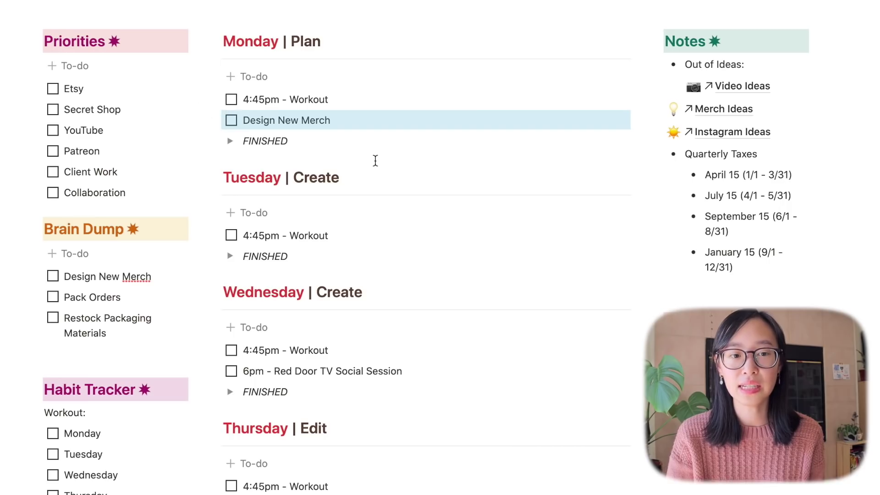
{"action": "left_click", "coordinate": [353, 125]}
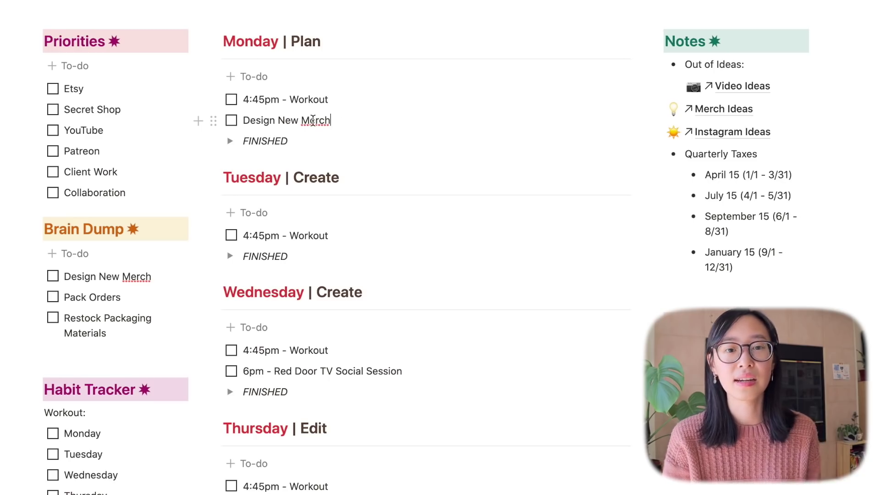
Duplicate Pack Orders into Tuesday and Restock Packaging Materials into Monday
{"action": "left_click", "coordinate": [35, 297]}
{"action": "key", "text": "super+d"}
{"action": "left_click_drag", "start_coordinate": [34, 318], "coordinate": [232, 255]}
{"action": "left_click", "coordinate": [35, 319]}
{"action": "key", "text": "super+d"}
{"action": "left_click_drag", "start_coordinate": [33, 354], "coordinate": [230, 130]}
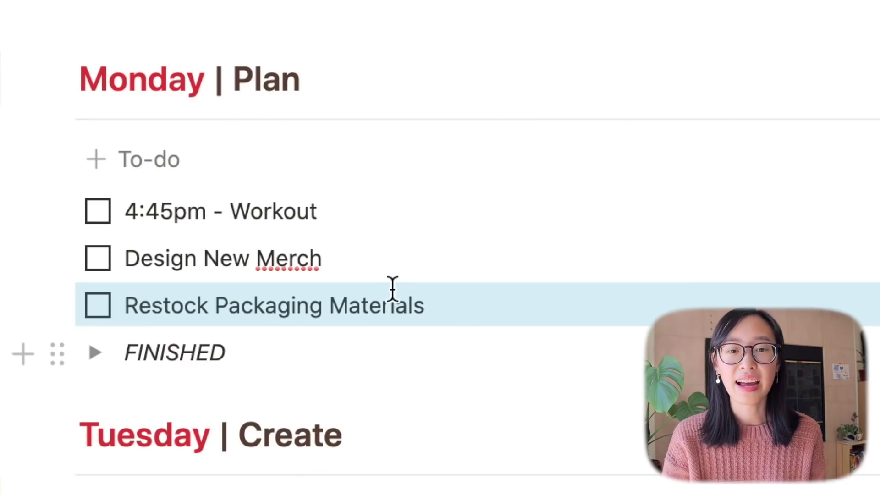
Check off Monday's Design New Merch and Restock Packaging Materials and file them under FINISHED
{"action": "left_click", "coordinate": [359, 133]}
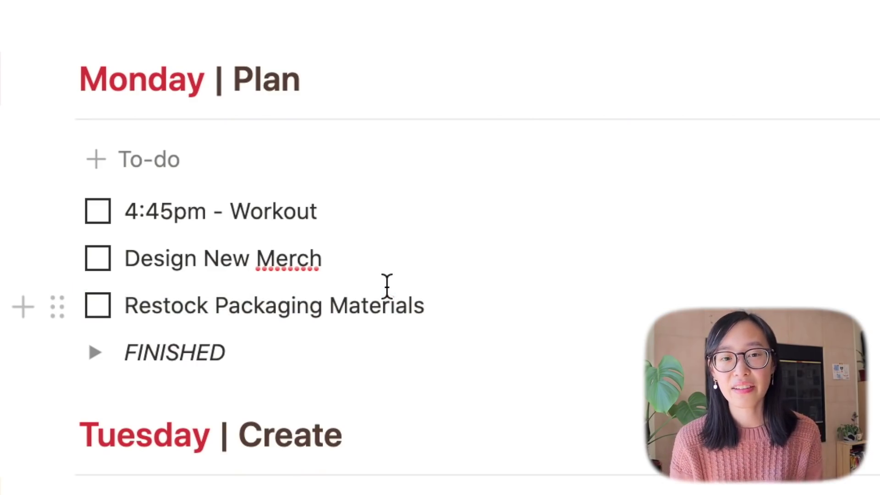
{"action": "left_click", "coordinate": [98, 258]}
{"action": "left_click", "coordinate": [98, 306]}
{"action": "left_click_drag", "start_coordinate": [427, 306], "coordinate": [158, 351]}
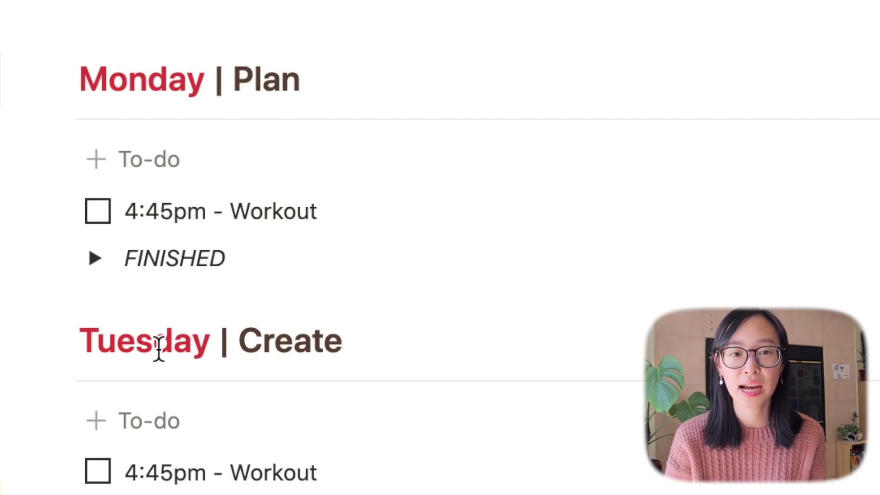
{"action": "left_click", "coordinate": [95, 265]}
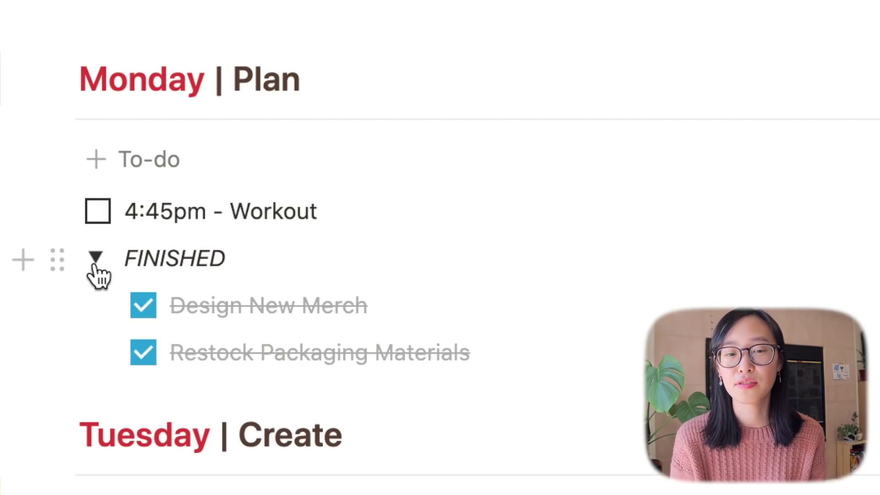
{"action": "left_click", "coordinate": [95, 266]}
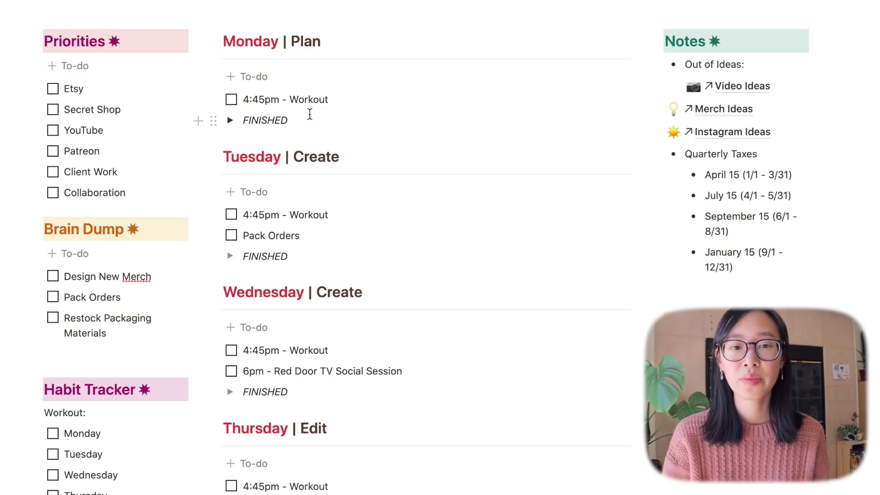
{"action": "left_click", "coordinate": [328, 120]}
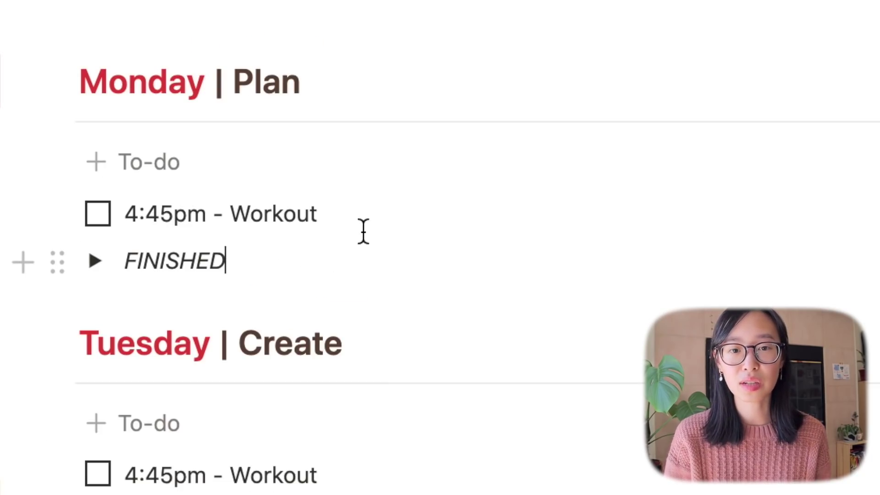
Add a toggle list named 'label' below Monday's Workout to-do, with an empty toggle beneath it
{"action": "left_click", "coordinate": [368, 225]}
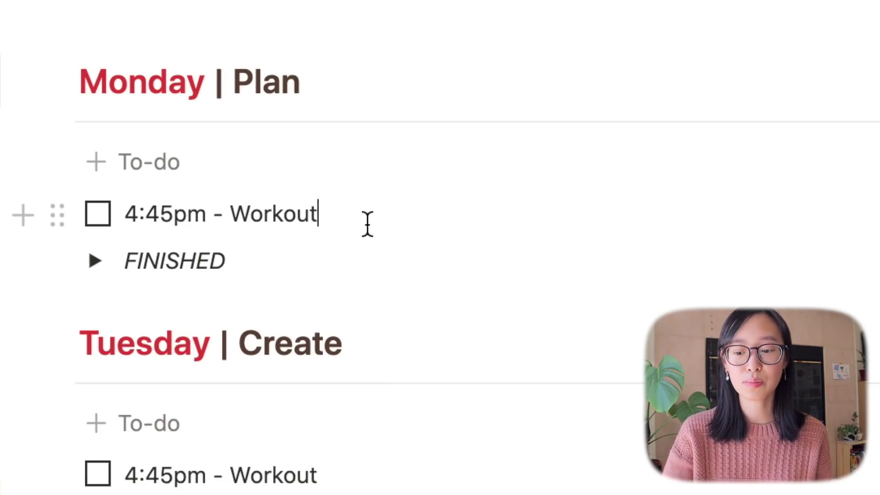
{"action": "key", "text": "Return"}
{"action": "key", "text": "BackSpace"}
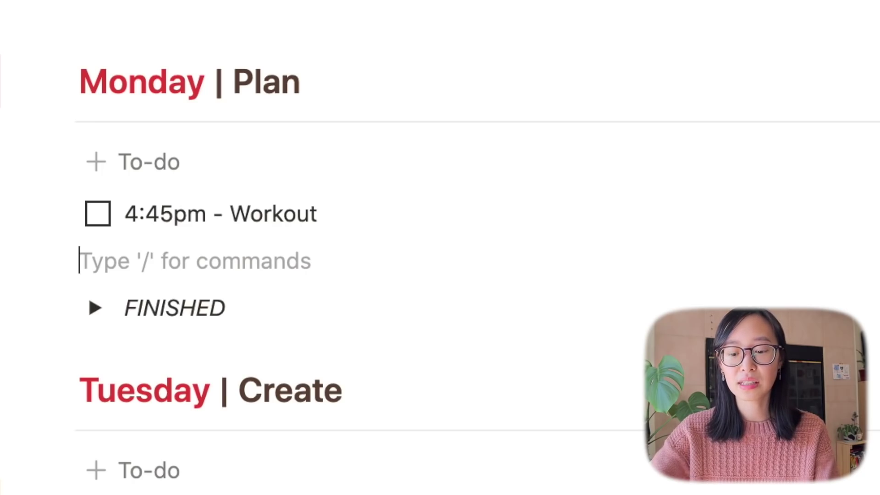
{"action": "type", "text": "/"}
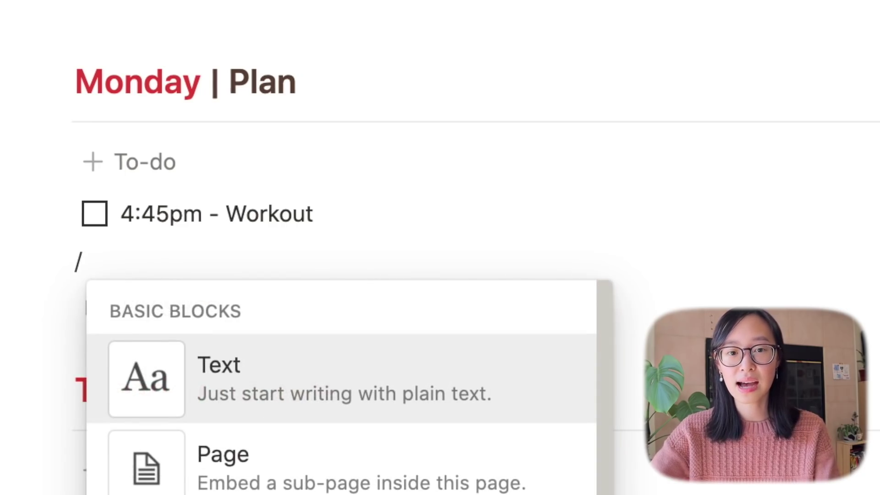
{"action": "type", "text": "toggle"}
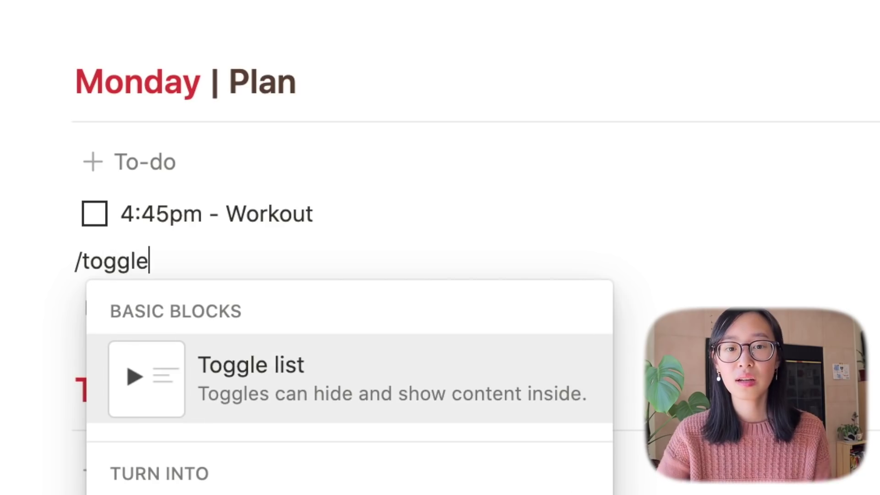
{"action": "left_click", "coordinate": [298, 379]}
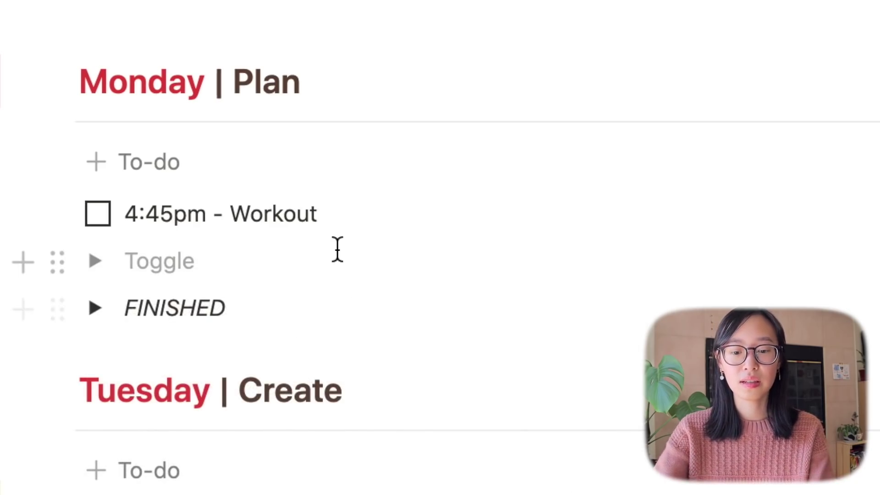
{"action": "type", "text": "label"}
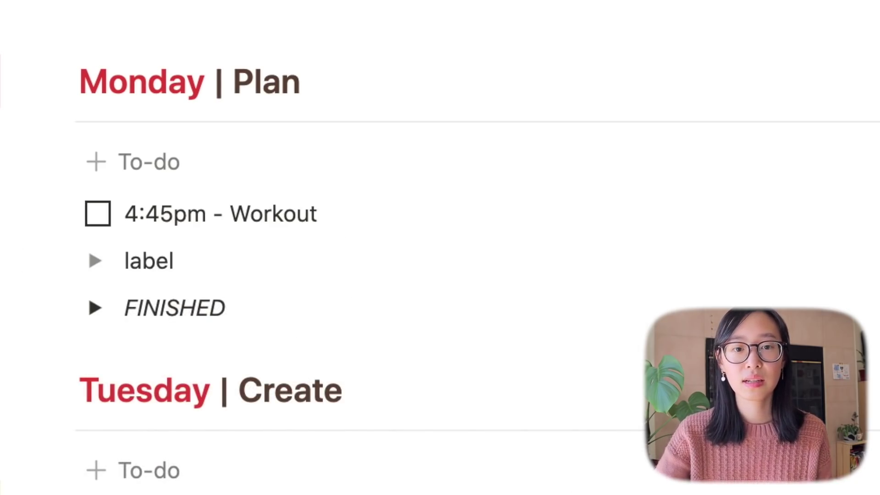
{"action": "key", "text": "Return"}
{"action": "left_click", "coordinate": [92, 261]}
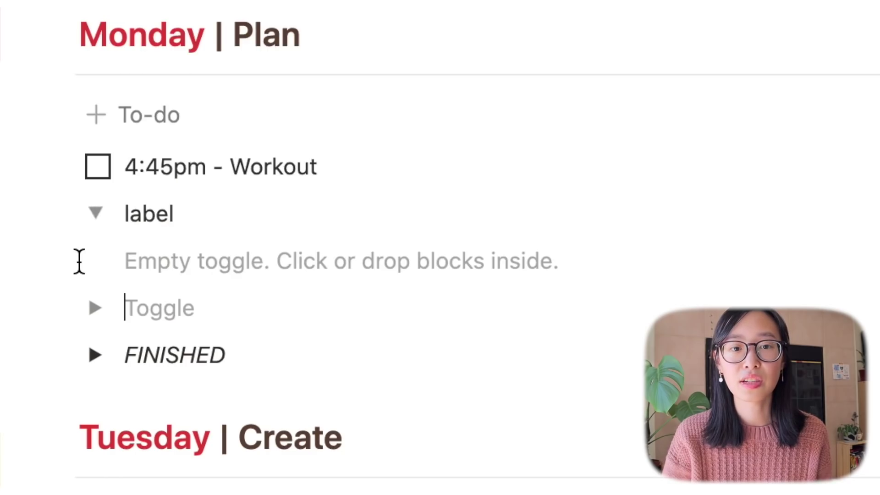
{"action": "left_click", "coordinate": [94, 213]}
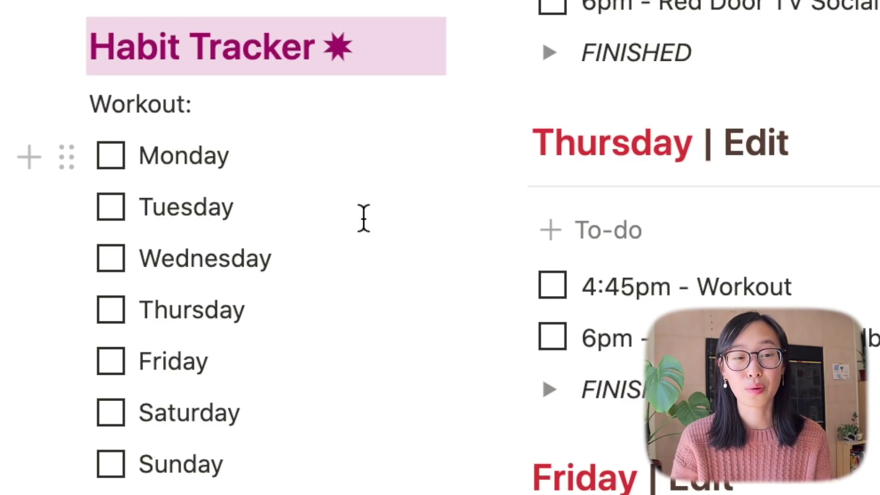
Nest the Merch Ideas link under Video Ideas in the Notes list, then open Merch Ideas
{"action": "scroll", "coordinate": [303, 419], "scroll_direction": "down", "scroll_amount": 5}
{"action": "scroll", "coordinate": [305, 458], "scroll_direction": "down", "scroll_amount": 2}
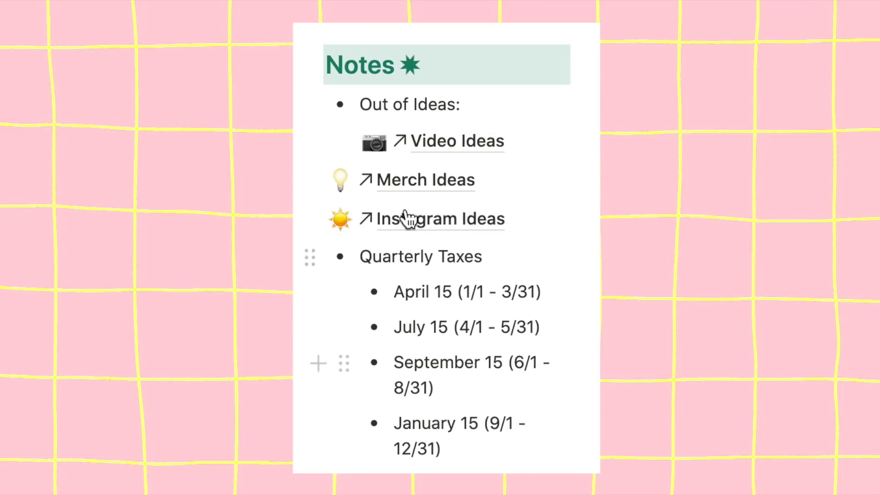
{"action": "left_click_drag", "start_coordinate": [309, 178], "coordinate": [371, 163]}
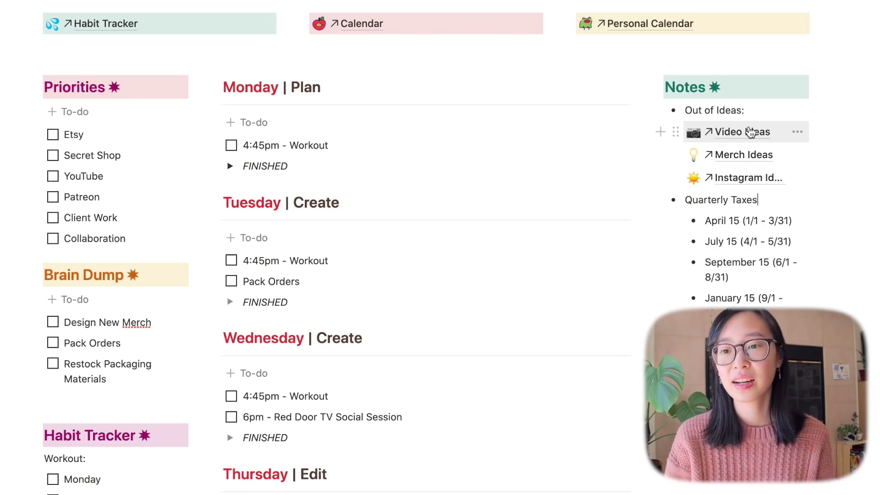
{"action": "left_click", "coordinate": [740, 157]}
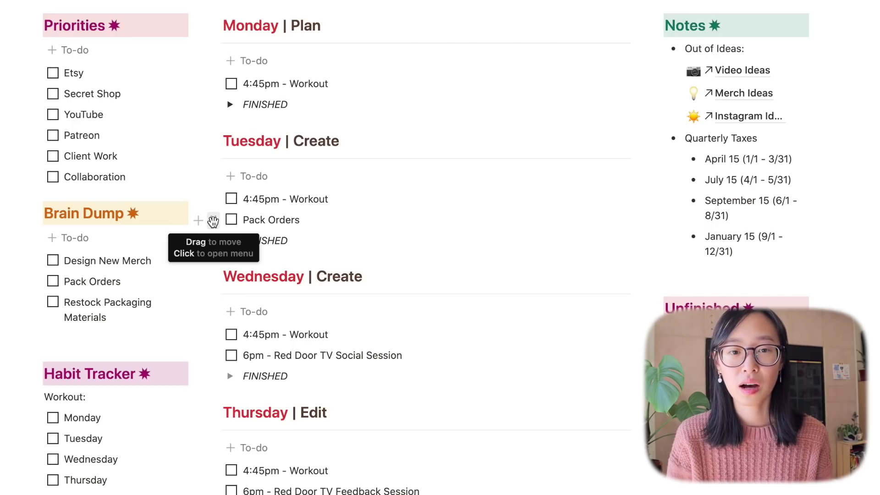
Move the Pack Orders block from Tuesday's list to under the Unfinished heading
{"action": "left_click_drag", "start_coordinate": [213, 221], "coordinate": [692, 327]}
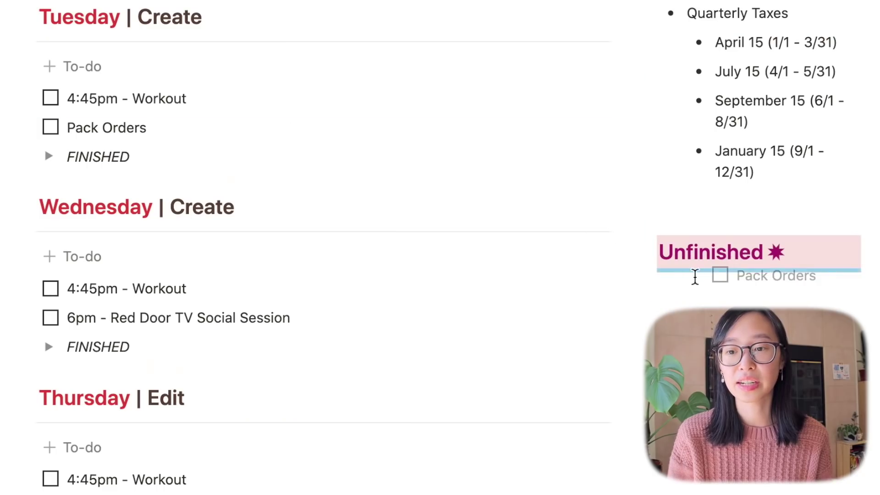
{"action": "left_click_drag", "start_coordinate": [695, 276], "coordinate": [696, 277]}
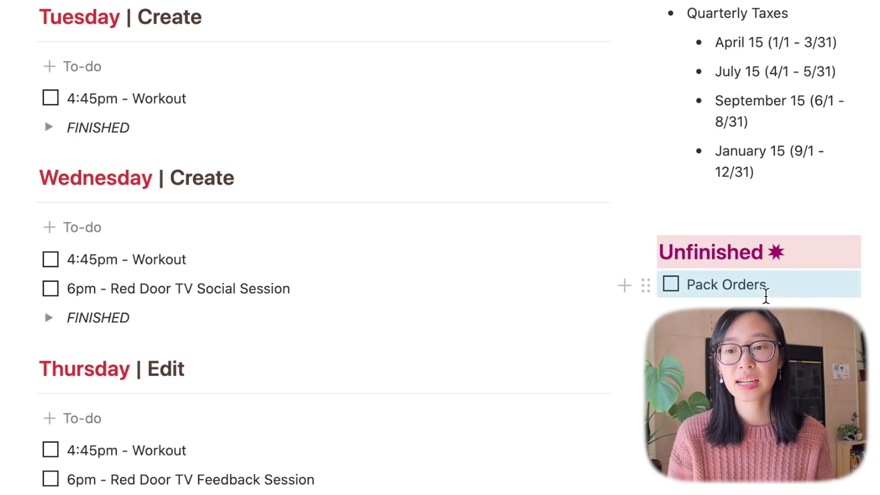
{"action": "left_click", "coordinate": [765, 292]}
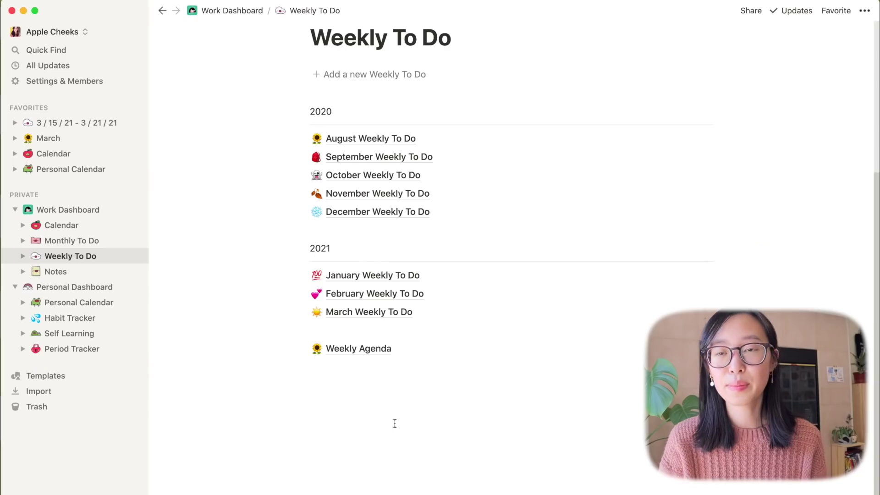
Insert a /template button block on a new line below Weekly Agenda
{"action": "left_click", "coordinate": [324, 372]}
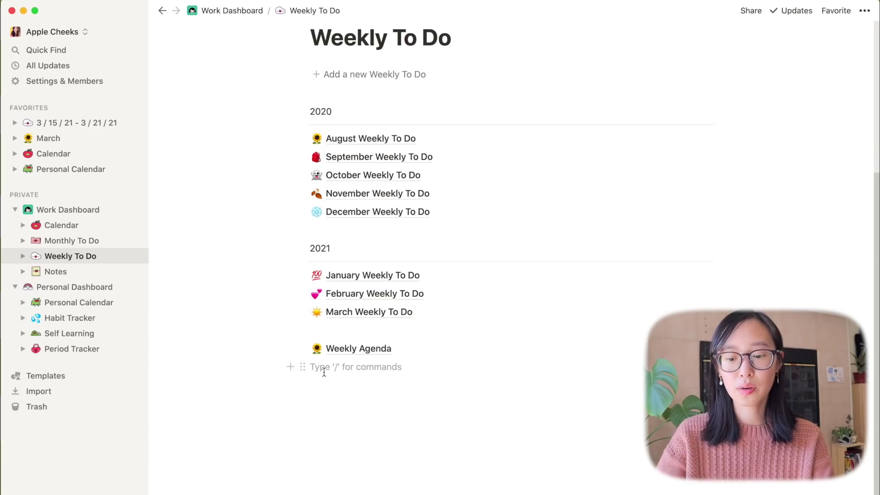
{"action": "type", "text": "/"}
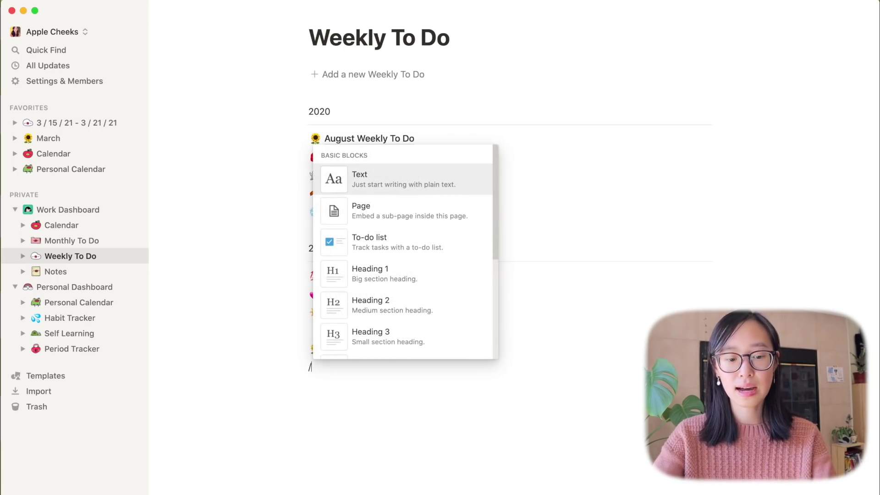
{"action": "type", "text": "template"}
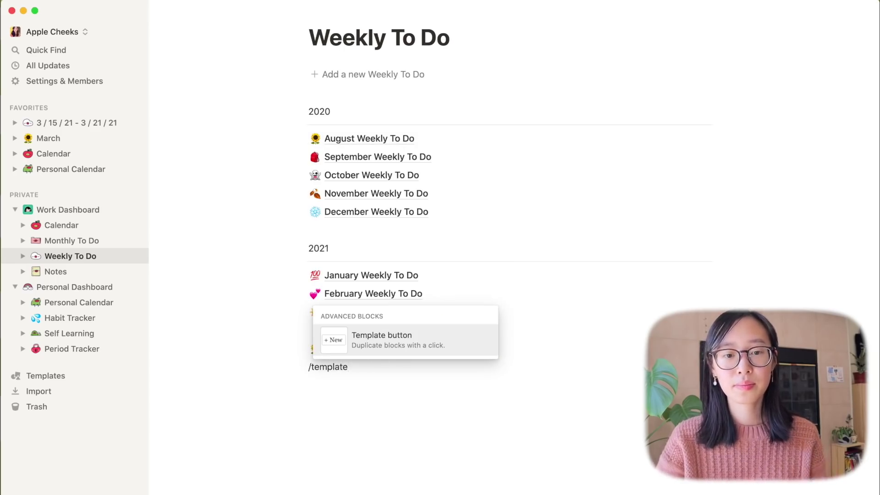
{"action": "key", "text": "Return"}
{"action": "scroll", "coordinate": [434, 353], "scroll_direction": "down", "scroll_amount": 3}
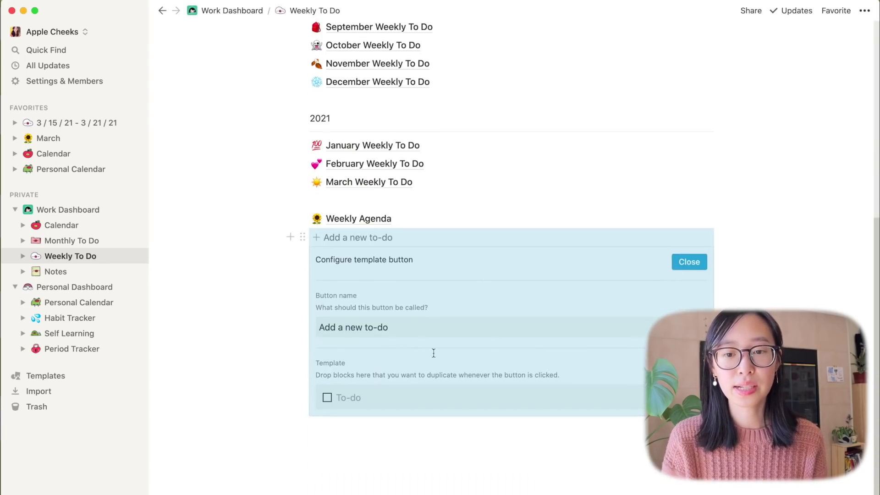
{"action": "left_click", "coordinate": [363, 199]}
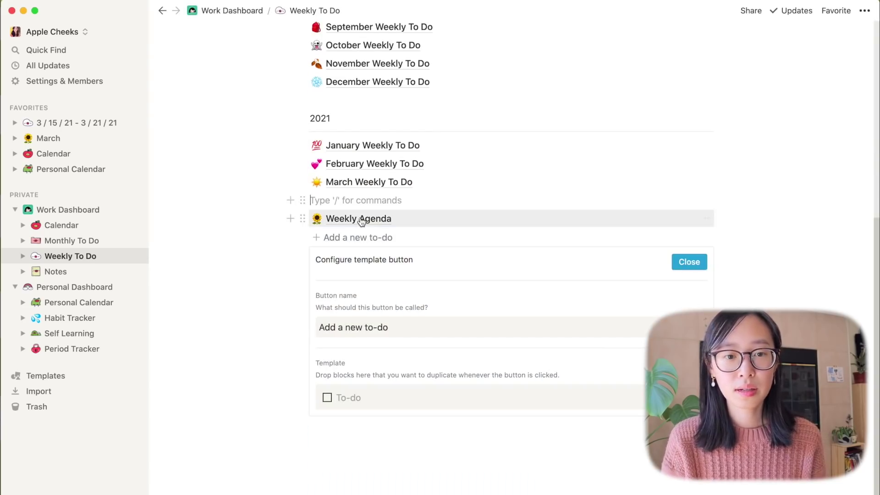
Make the button's template the Weekly Agenda block without the empty to-do, then use it
{"action": "left_click_drag", "start_coordinate": [349, 226], "coordinate": [356, 393]}
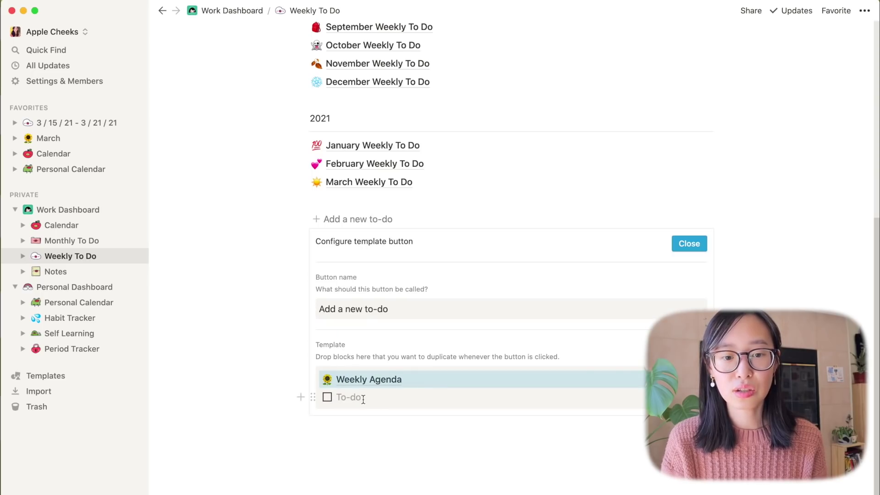
{"action": "left_click", "coordinate": [363, 397]}
{"action": "key", "text": "BackSpace"}
{"action": "key", "text": "BackSpace"}
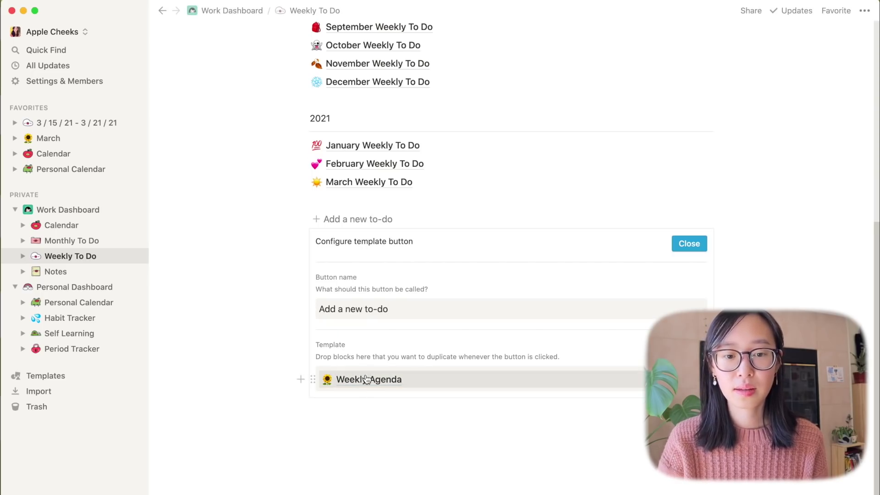
{"action": "left_click", "coordinate": [690, 243]}
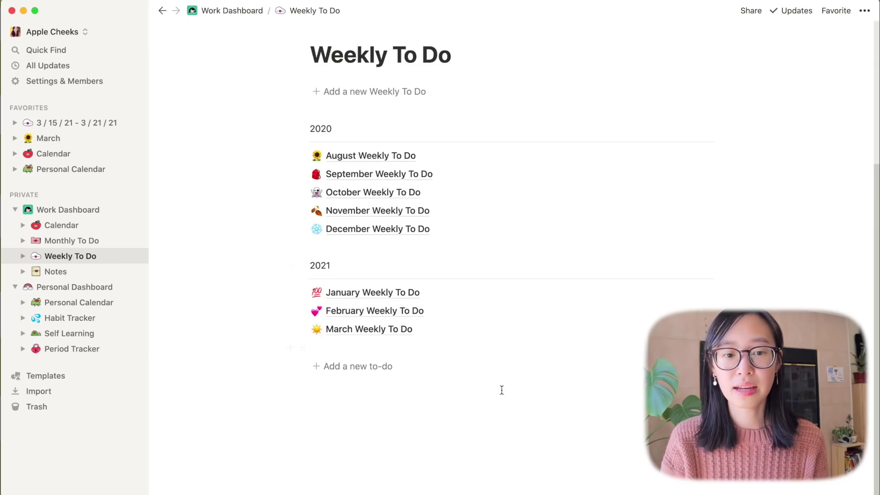
{"action": "left_click", "coordinate": [349, 373]}
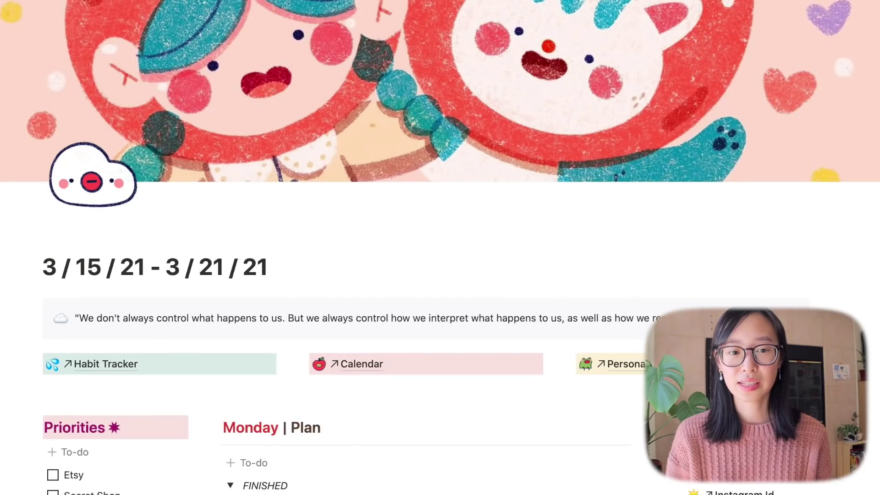
Scroll through the daily lists of the 3/15/21 - 3/21/21 weekly page
{"action": "scroll", "coordinate": [440, 248], "scroll_direction": "down", "scroll_amount": 10}
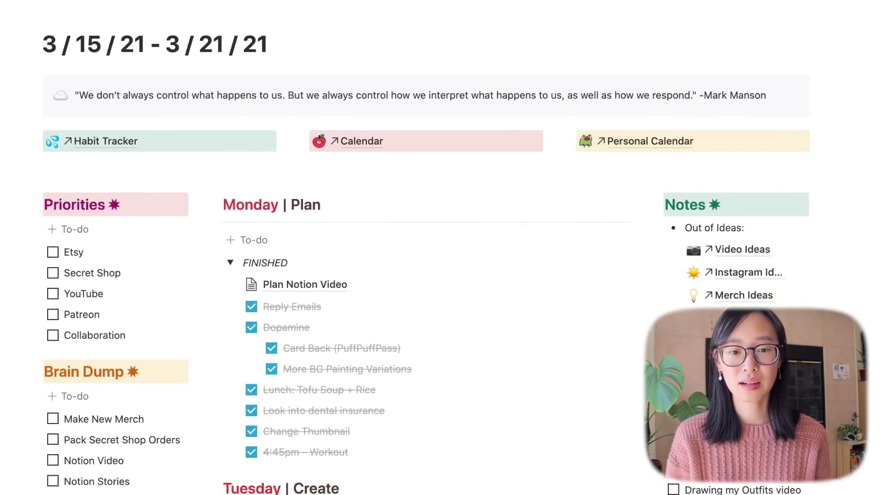
{"action": "scroll", "coordinate": [440, 247], "scroll_direction": "down", "scroll_amount": 10}
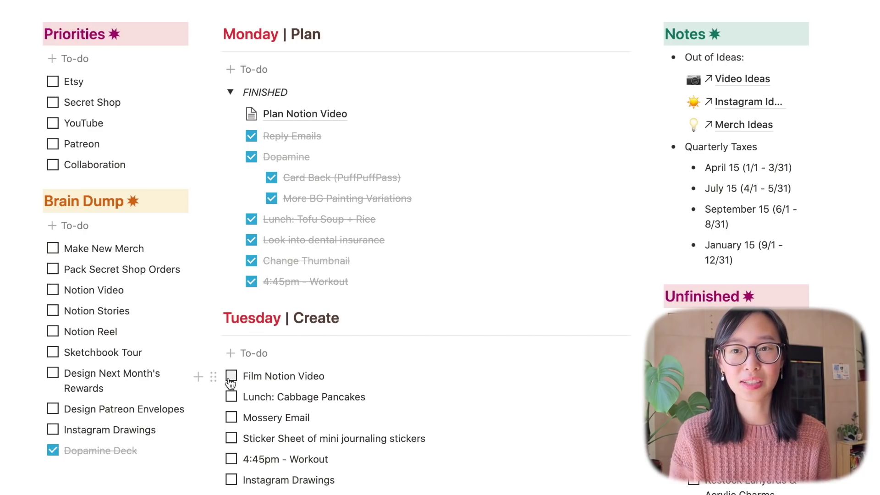
{"action": "scroll", "coordinate": [294, 387], "scroll_direction": "down", "scroll_amount": 3}
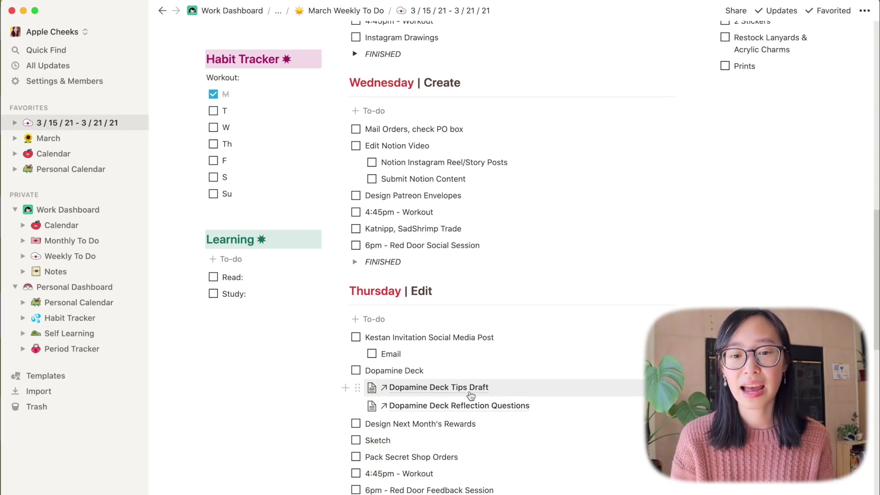
Open the Dopamine Deck Tips Draft page from Thursday's list
{"action": "left_click", "coordinate": [471, 395]}
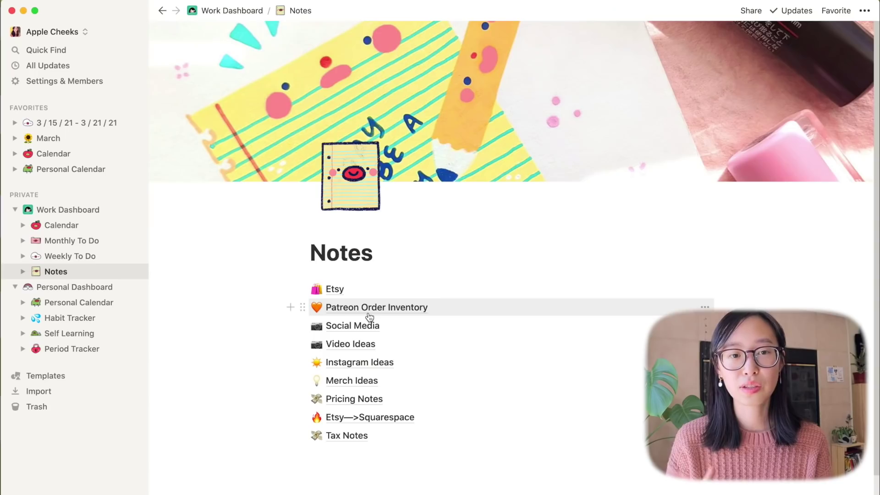
Open the Patreon Order Inventory note page
{"action": "left_click", "coordinate": [317, 307]}
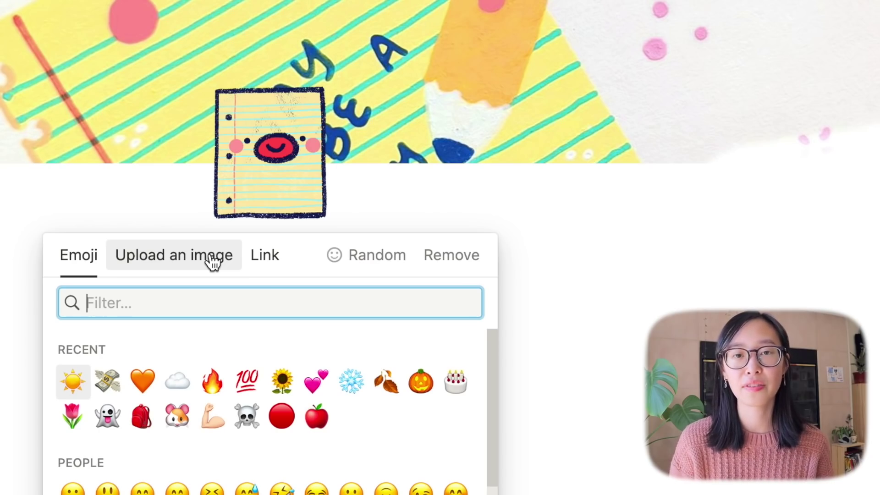
Browse the page icon picker's emoji list and Link option, then close it unchanged
{"action": "scroll", "coordinate": [185, 439], "scroll_direction": "down", "scroll_amount": 10}
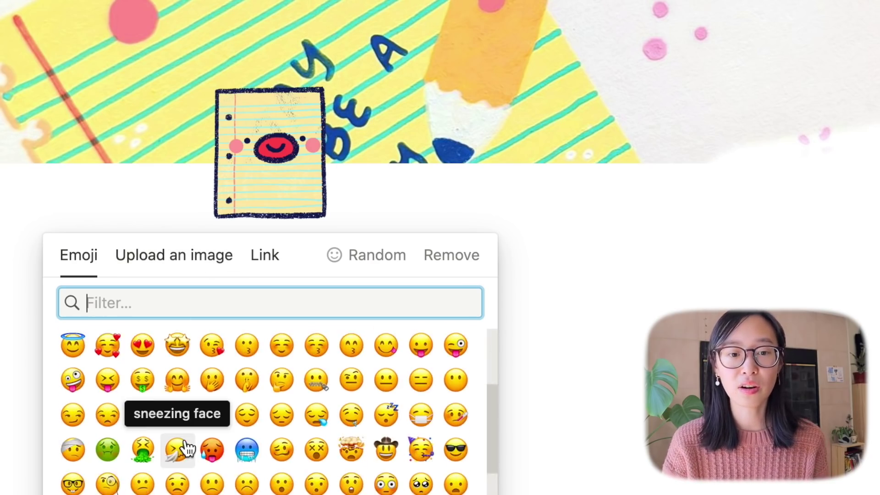
{"action": "scroll", "coordinate": [187, 447], "scroll_direction": "up", "scroll_amount": 5}
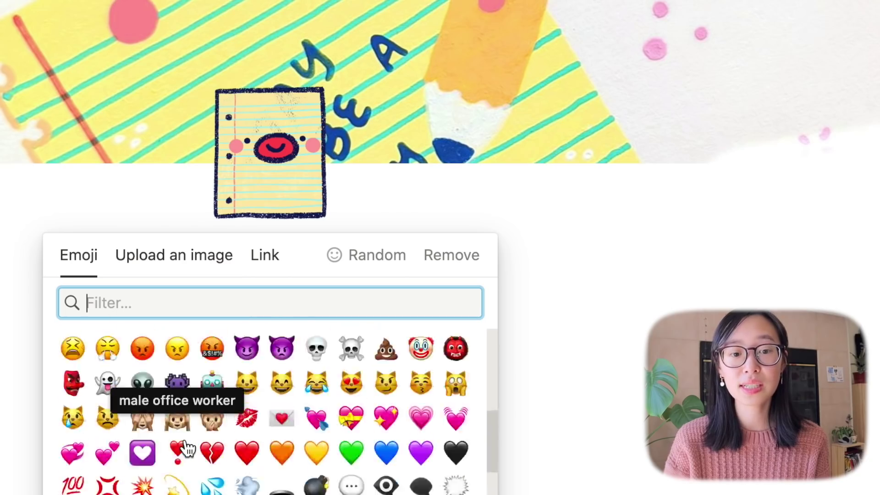
{"action": "left_click", "coordinate": [264, 255]}
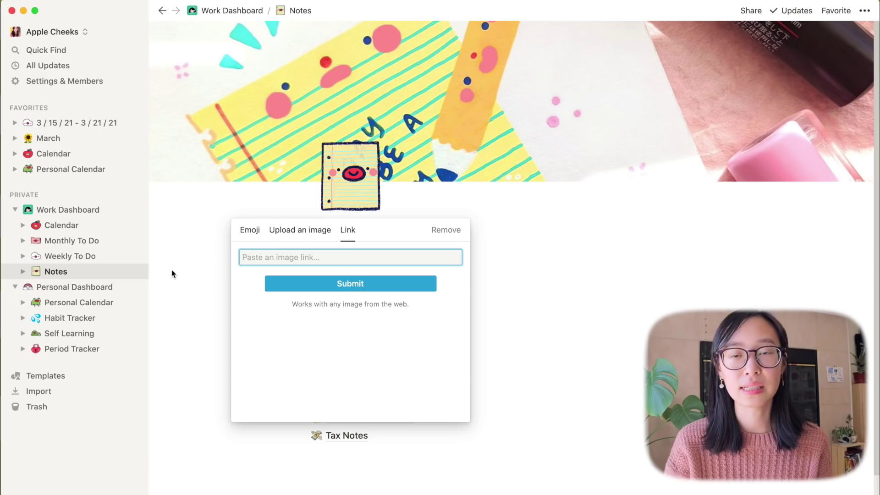
{"action": "left_click", "coordinate": [201, 270]}
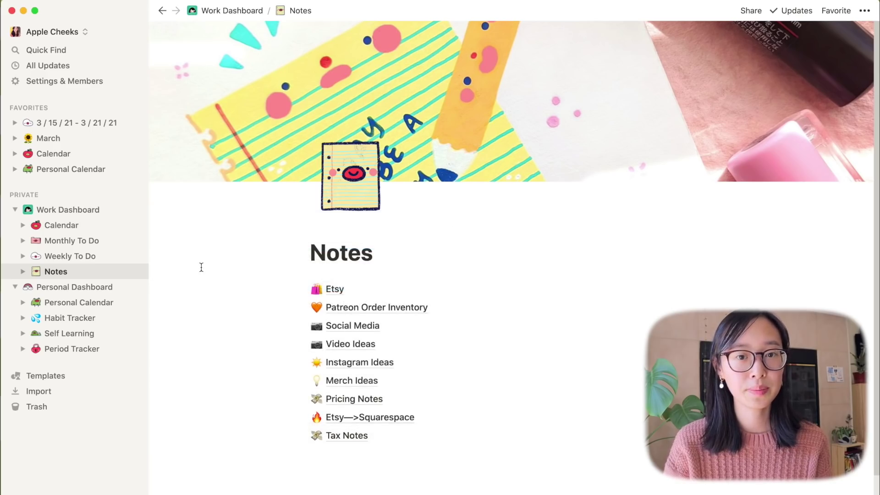
Review the cover's Upload, Link and Gallery options unchanged, then go to the Personal Dashboard
{"action": "mouse_move", "coordinate": [663, 176]}
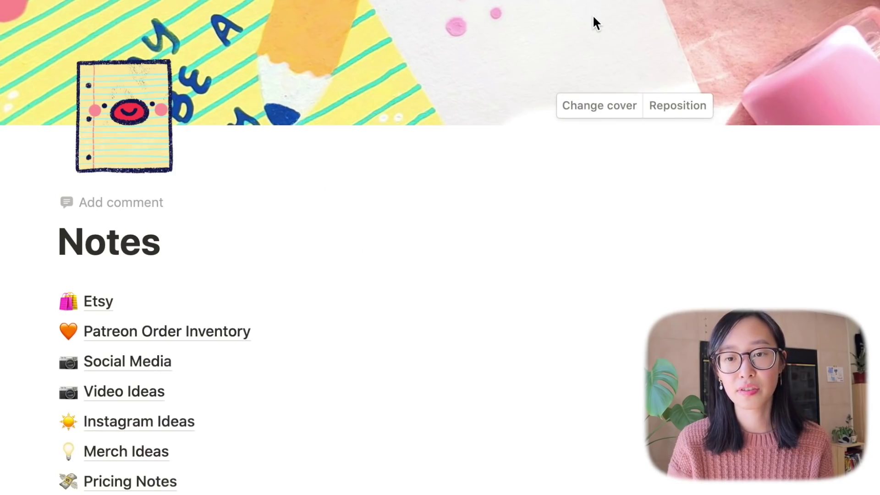
{"action": "left_click", "coordinate": [600, 105]}
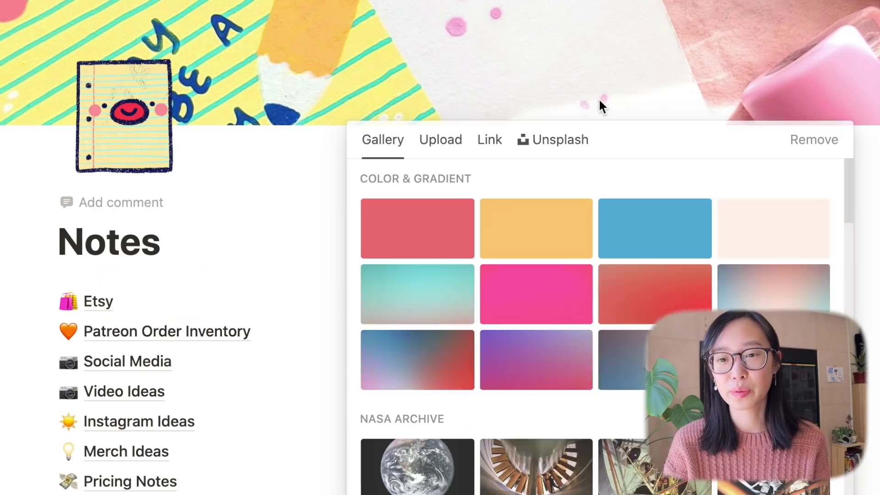
{"action": "left_click", "coordinate": [448, 143]}
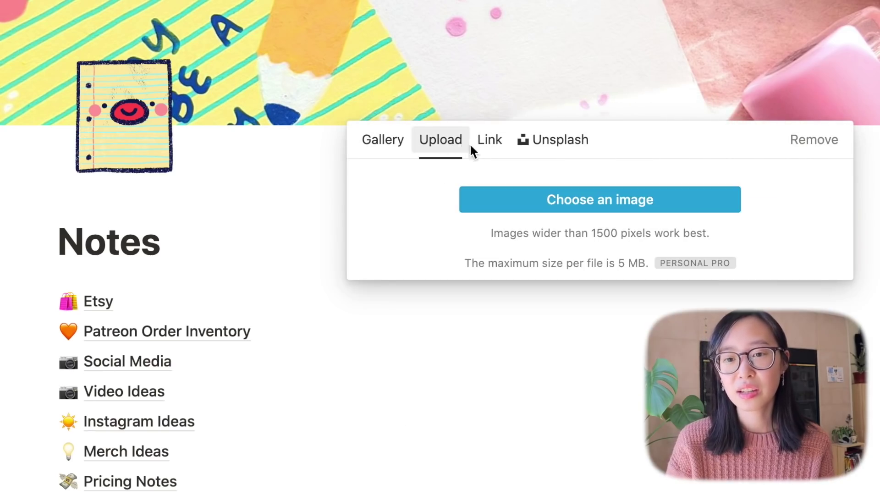
{"action": "left_click", "coordinate": [489, 142]}
{"action": "left_click", "coordinate": [371, 145]}
{"action": "scroll", "coordinate": [513, 330], "scroll_direction": "down", "scroll_amount": 10}
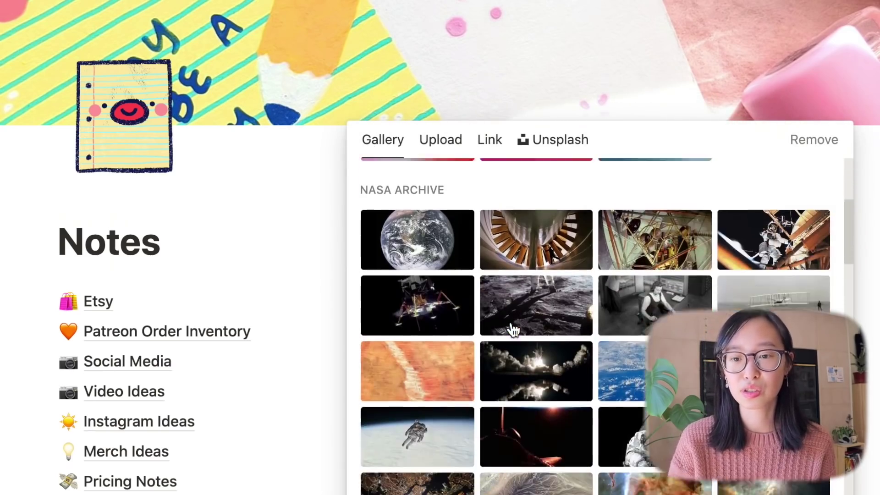
{"action": "scroll", "coordinate": [513, 330], "scroll_direction": "down", "scroll_amount": 15}
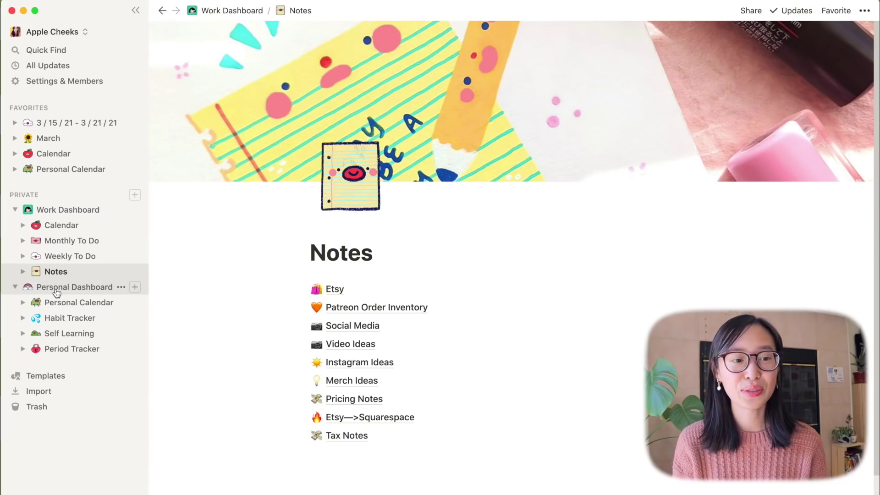
{"action": "left_click", "coordinate": [57, 287]}
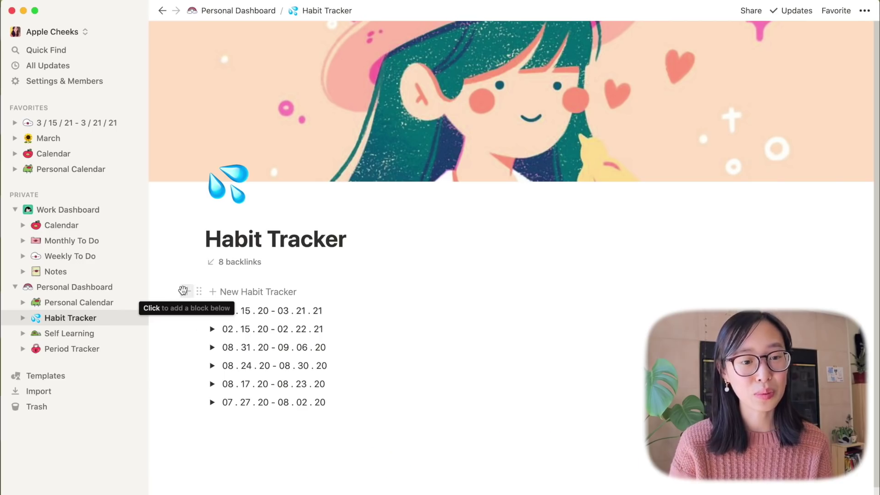
Expand the 03.15.20 - 03.21.21 habit tracker and scroll through its table
{"action": "left_click", "coordinate": [212, 310]}
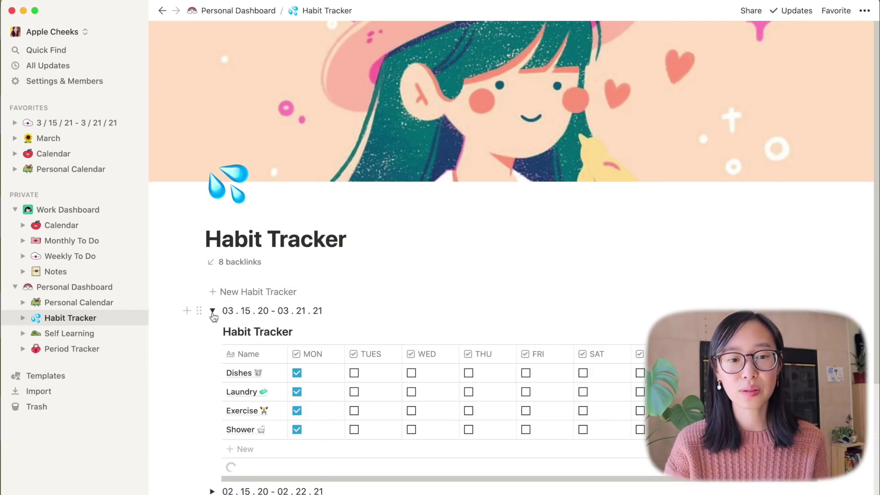
{"action": "scroll", "coordinate": [213, 312], "scroll_direction": "down", "scroll_amount": 2}
{"action": "scroll", "coordinate": [213, 313], "scroll_direction": "down", "scroll_amount": 1}
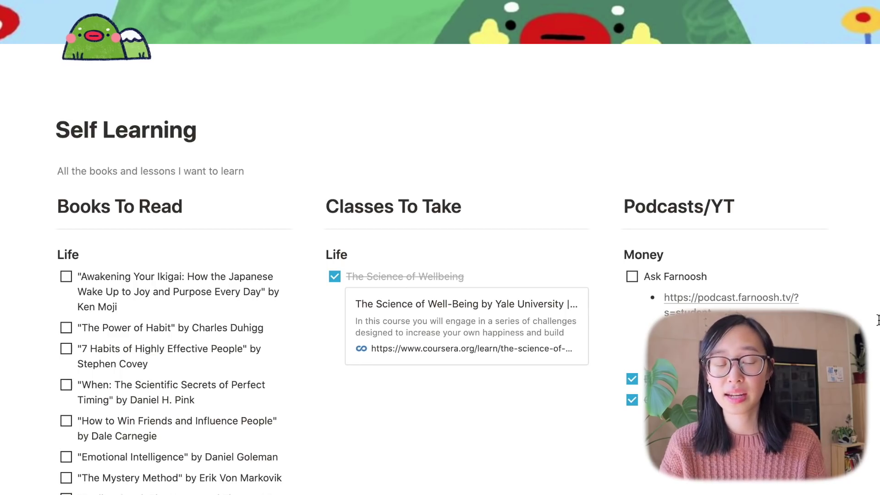
{"action": "scroll", "coordinate": [375, 442], "scroll_direction": "up", "scroll_amount": 8}
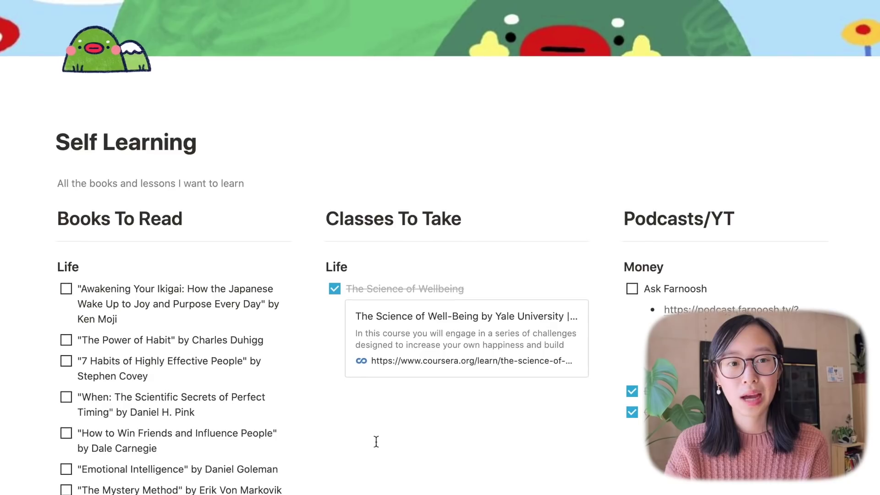